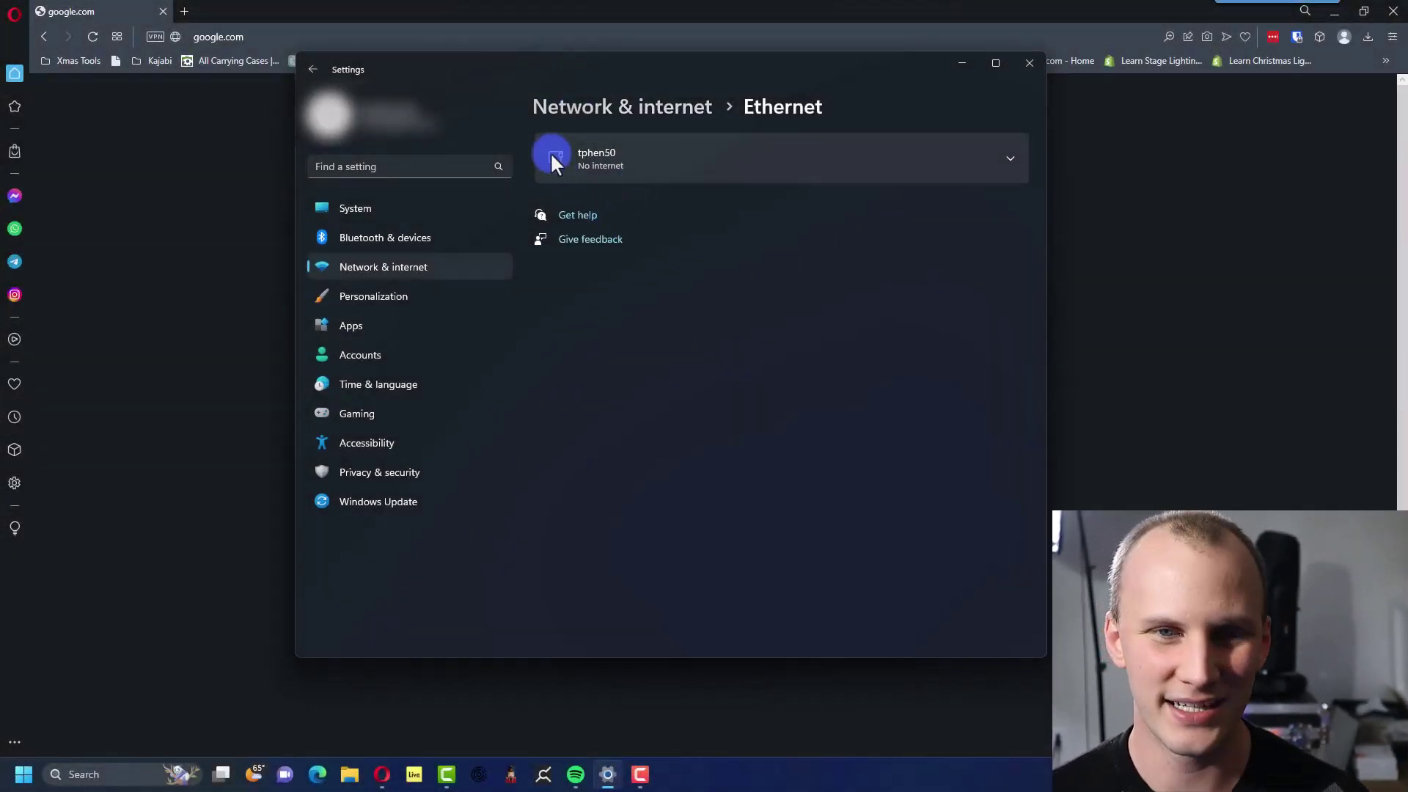
Set the Ethernet adapter's IP assignment to Manual and switch IPv4 on.
left_click(553, 156)
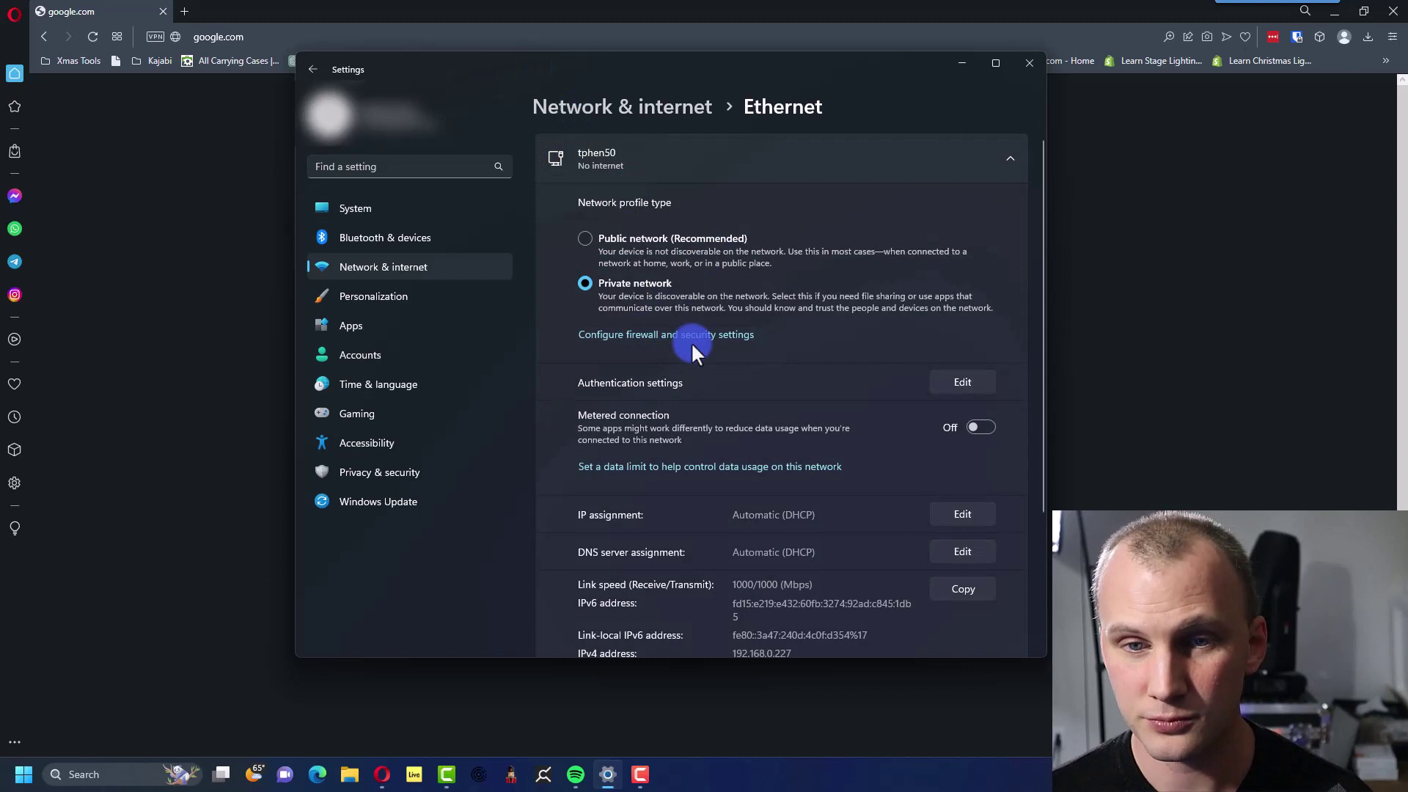
scroll(909, 419, "down", 3)
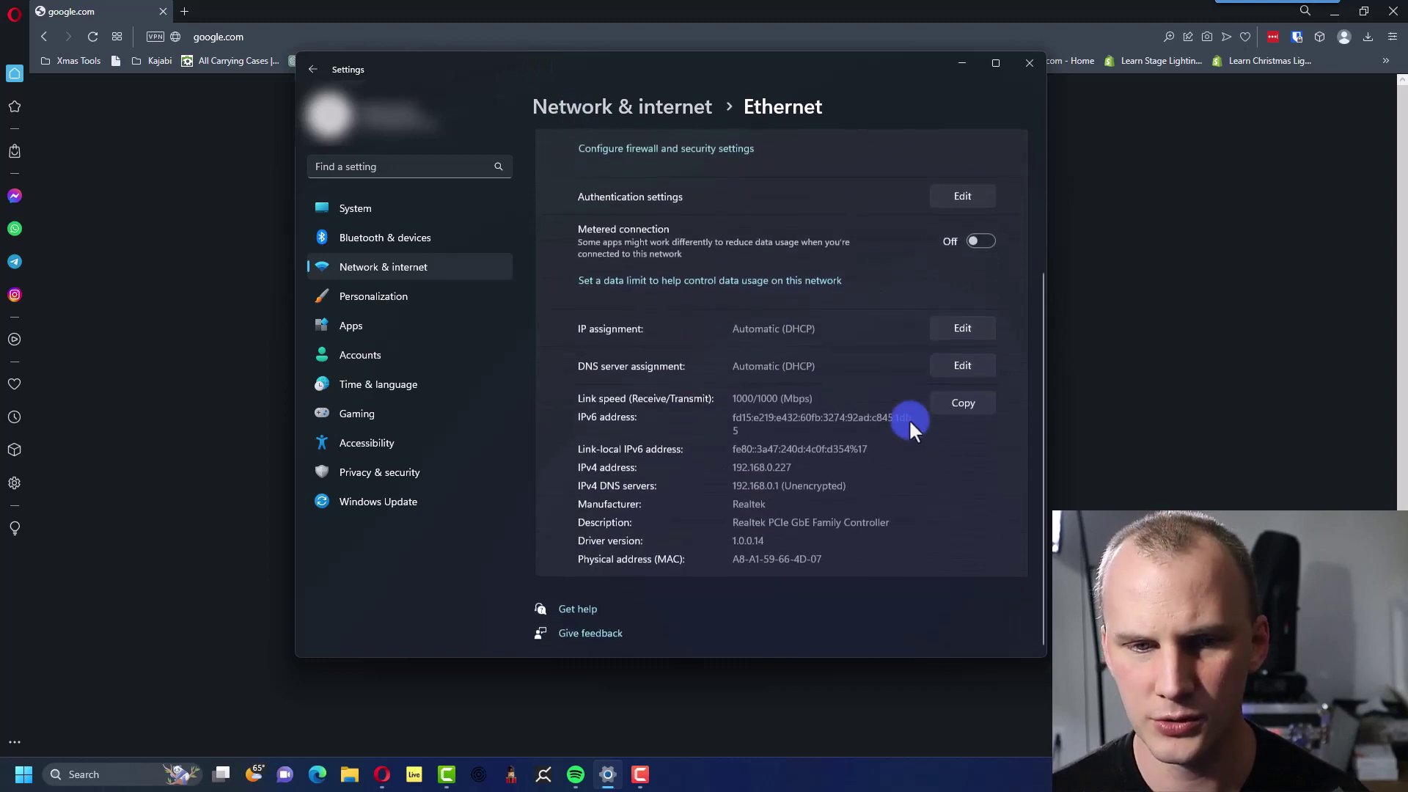
left_click(953, 329)
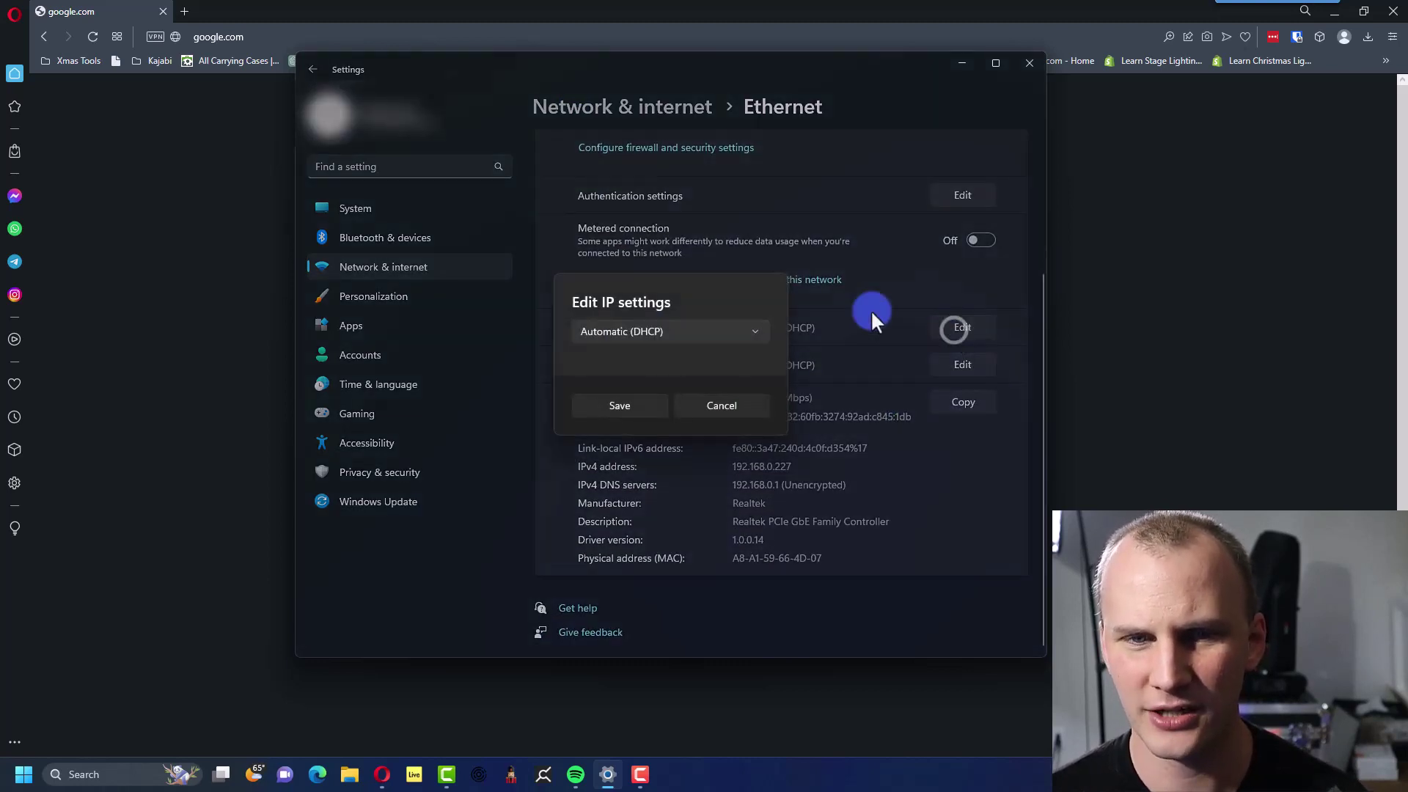
left_click(633, 330)
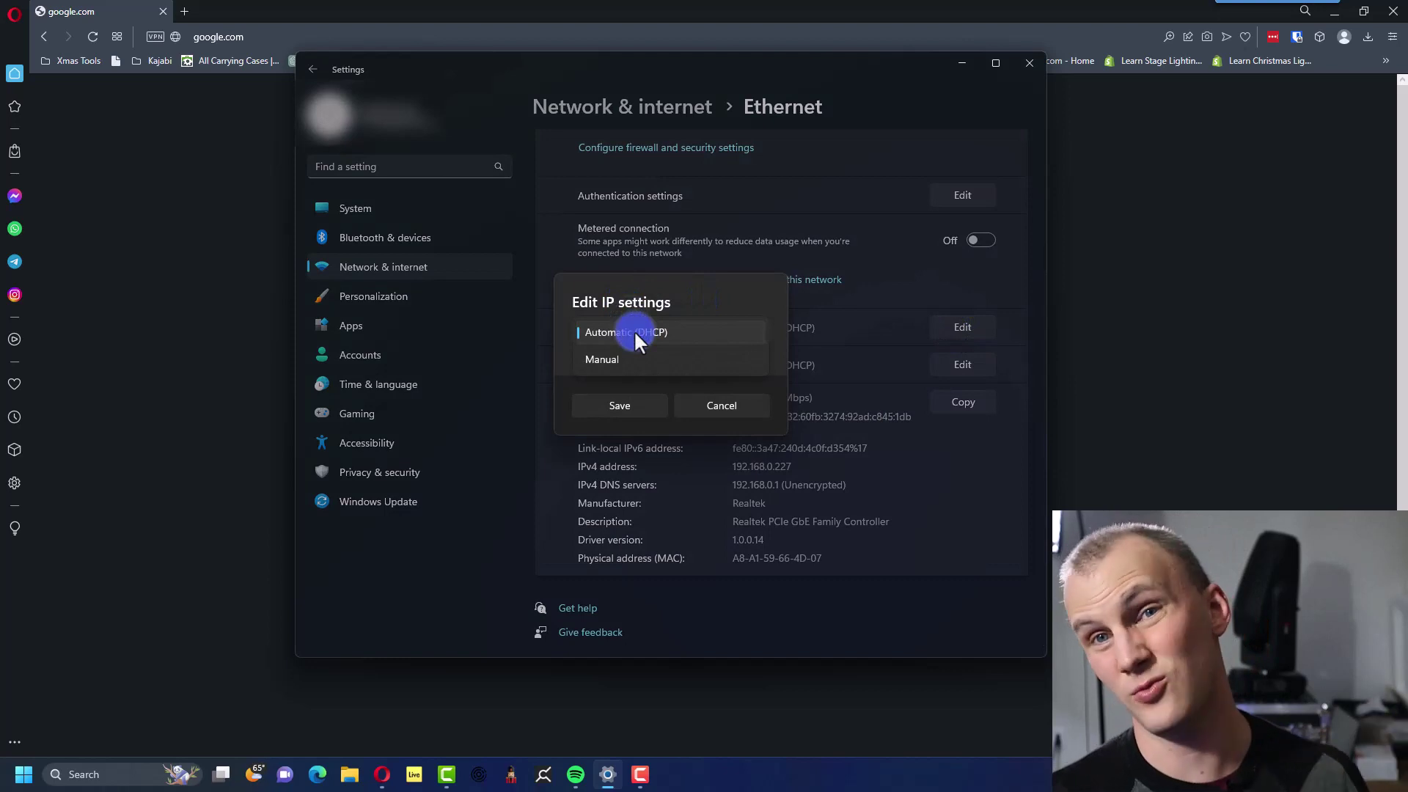
left_click(636, 358)
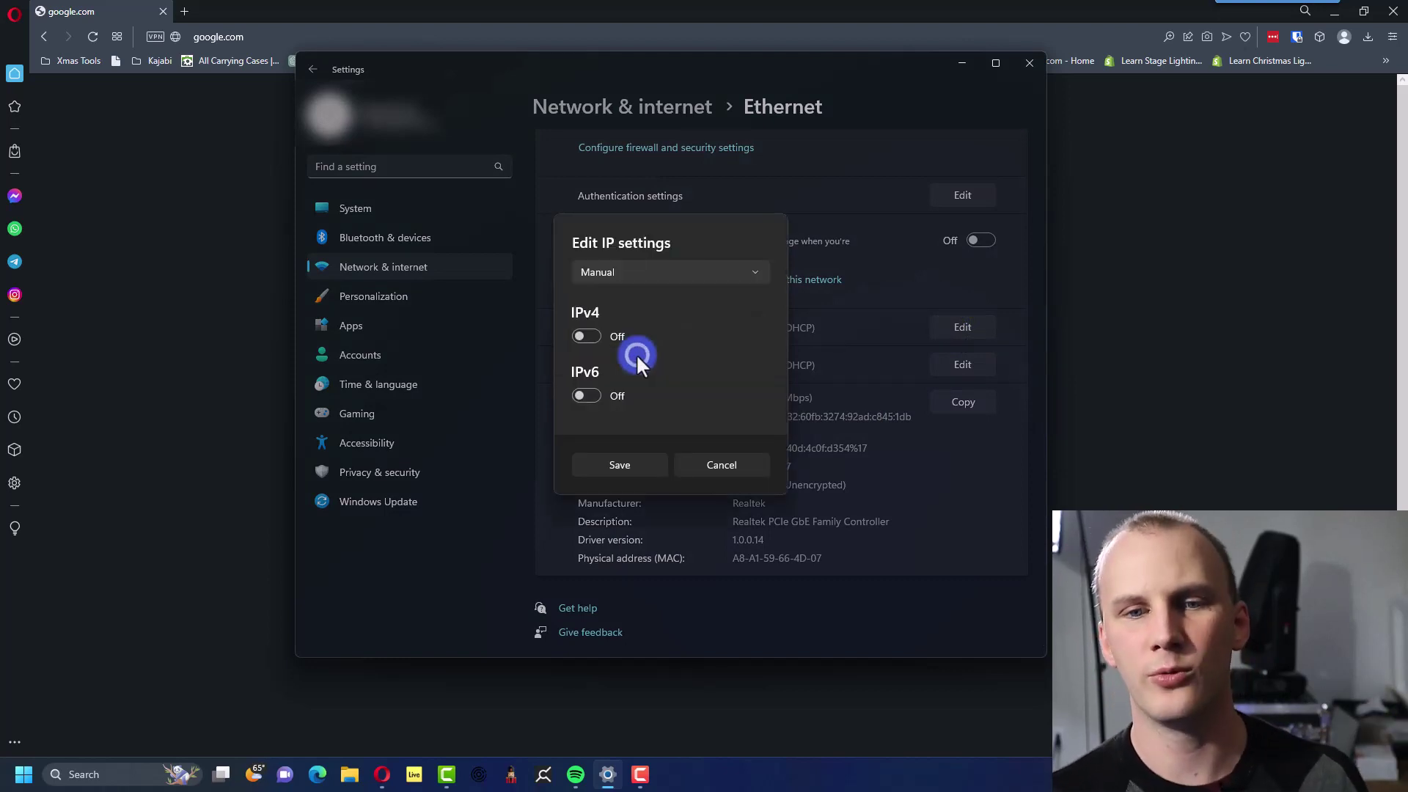
left_click(587, 337)
Enter IP address 2.0.0.2 and subnet mask 255.255.255.0 for the Ethernet adapter.
left_click(589, 248)
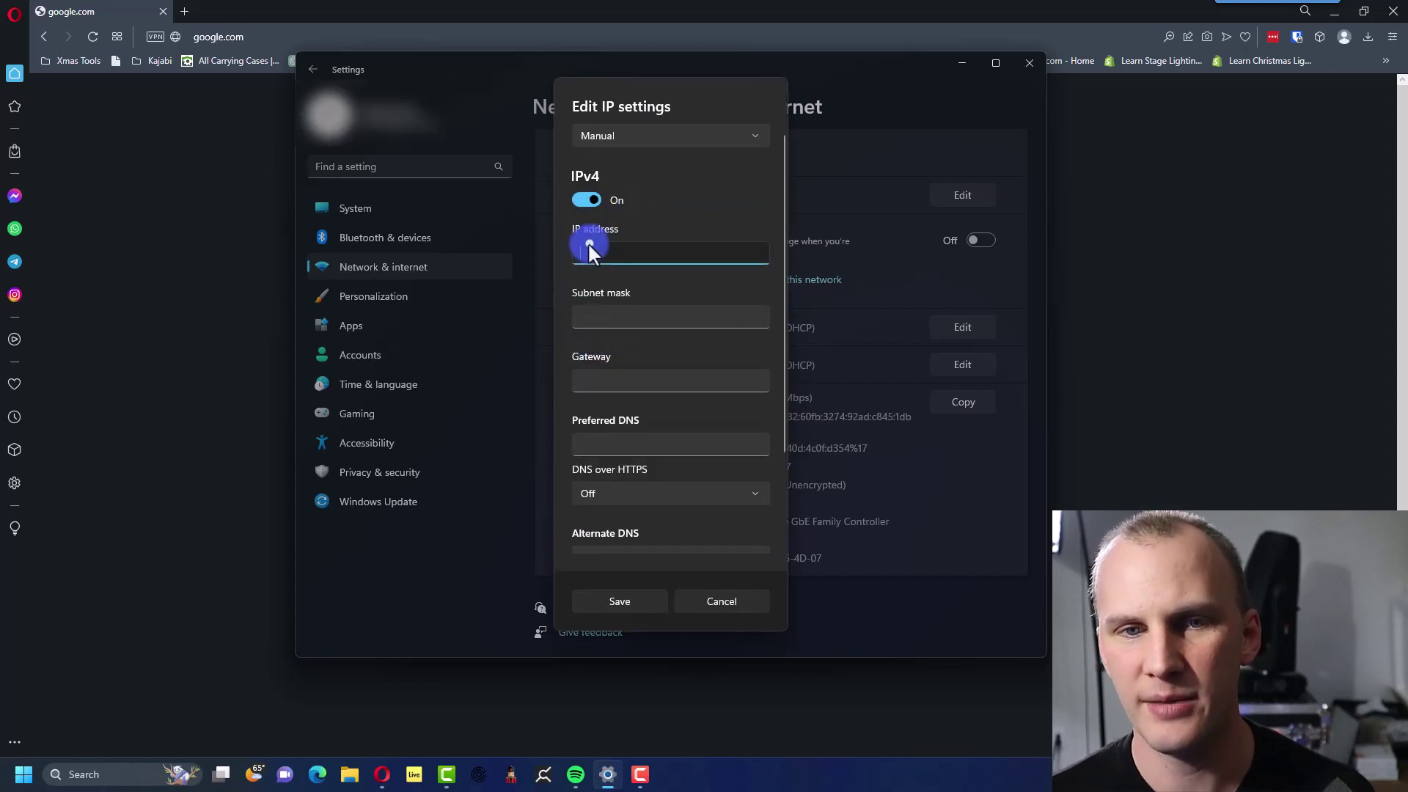
type("2.0.0")
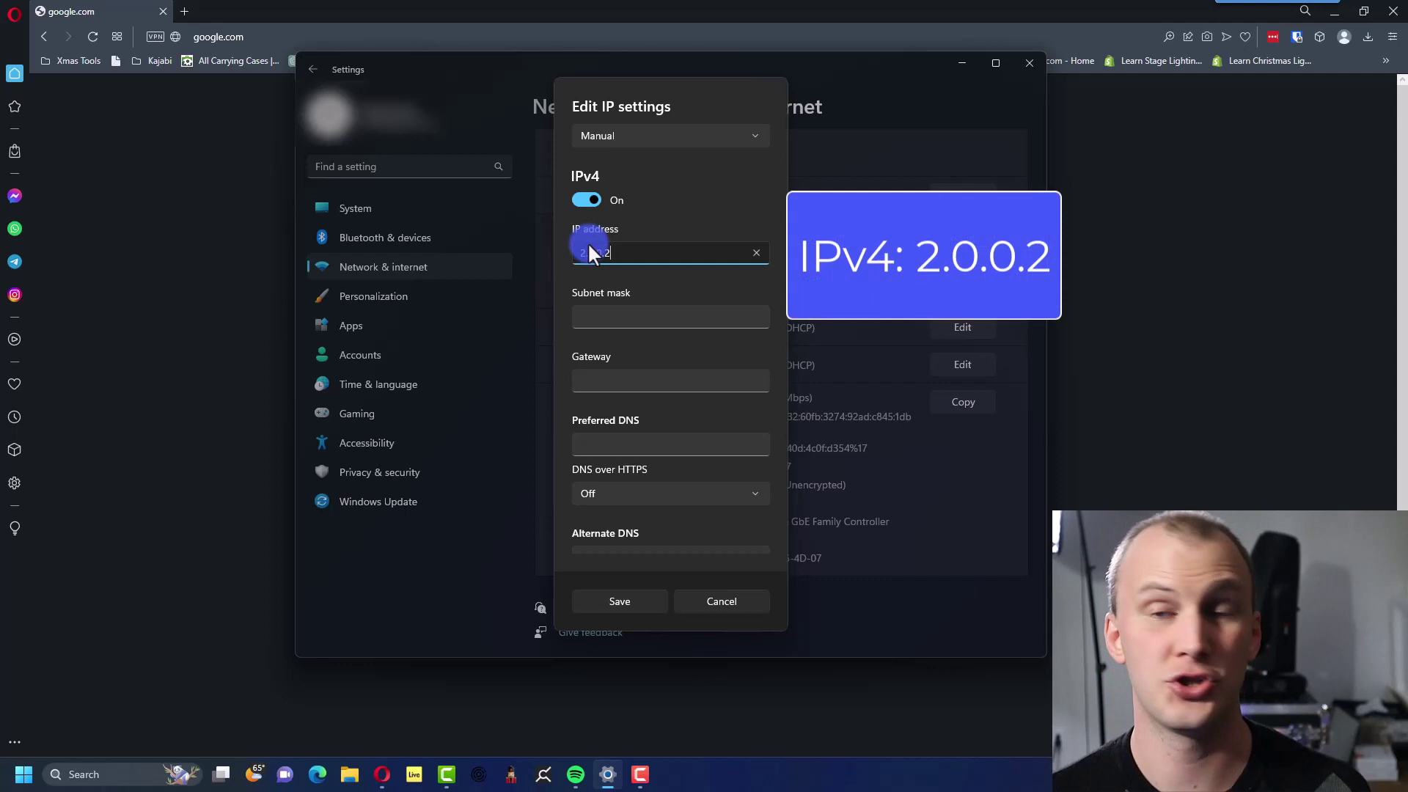
type(".2")
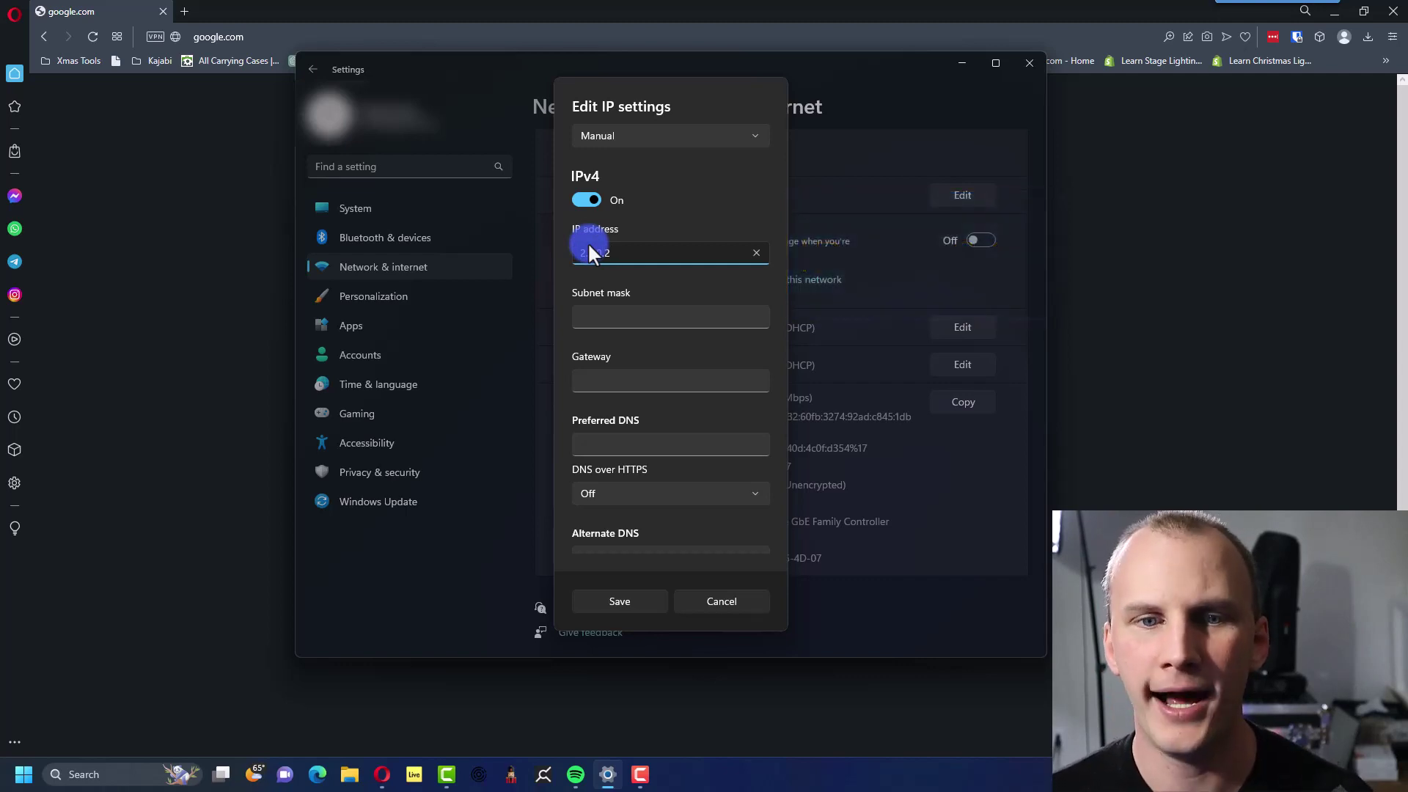
key("Tab")
type("25")
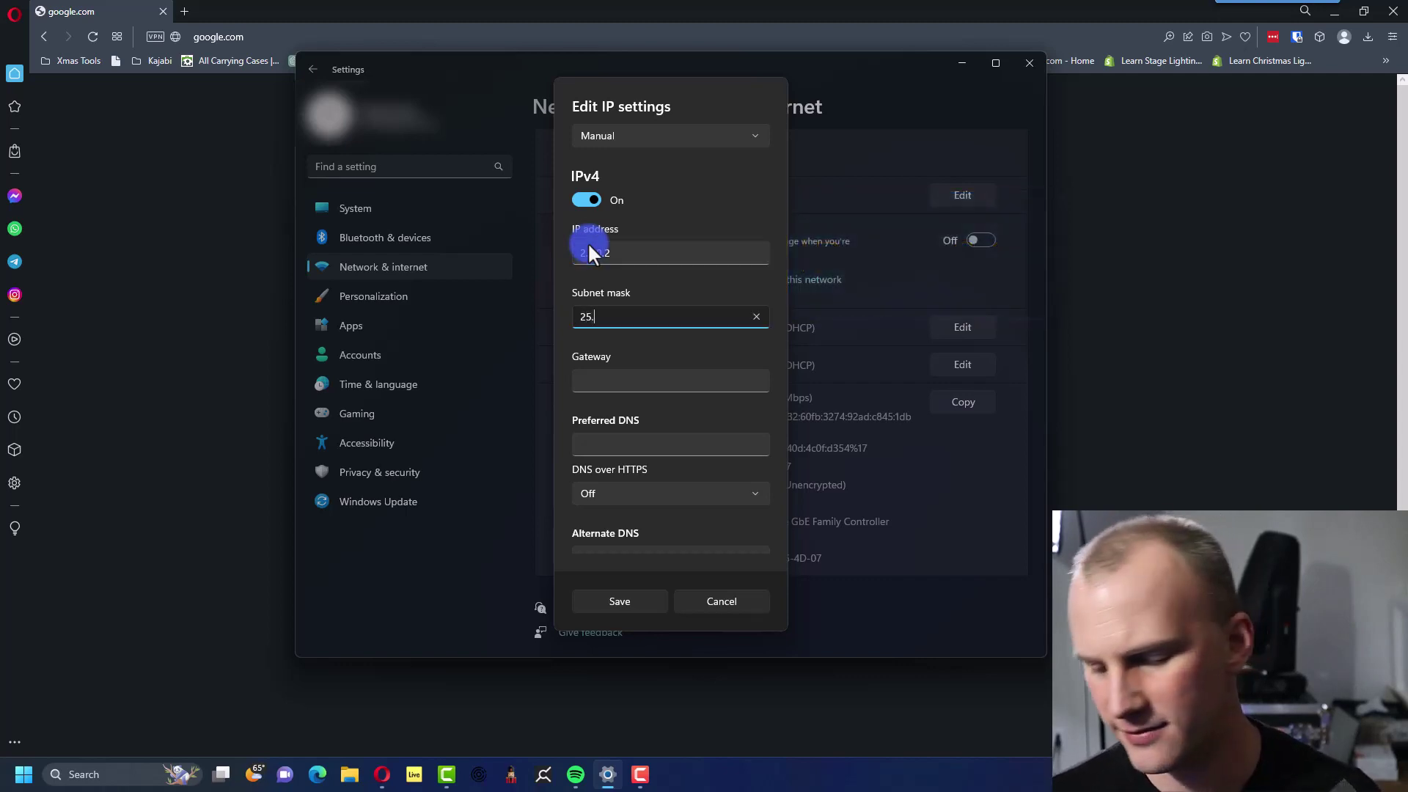
key("BackSpace")
key("BackSpace")
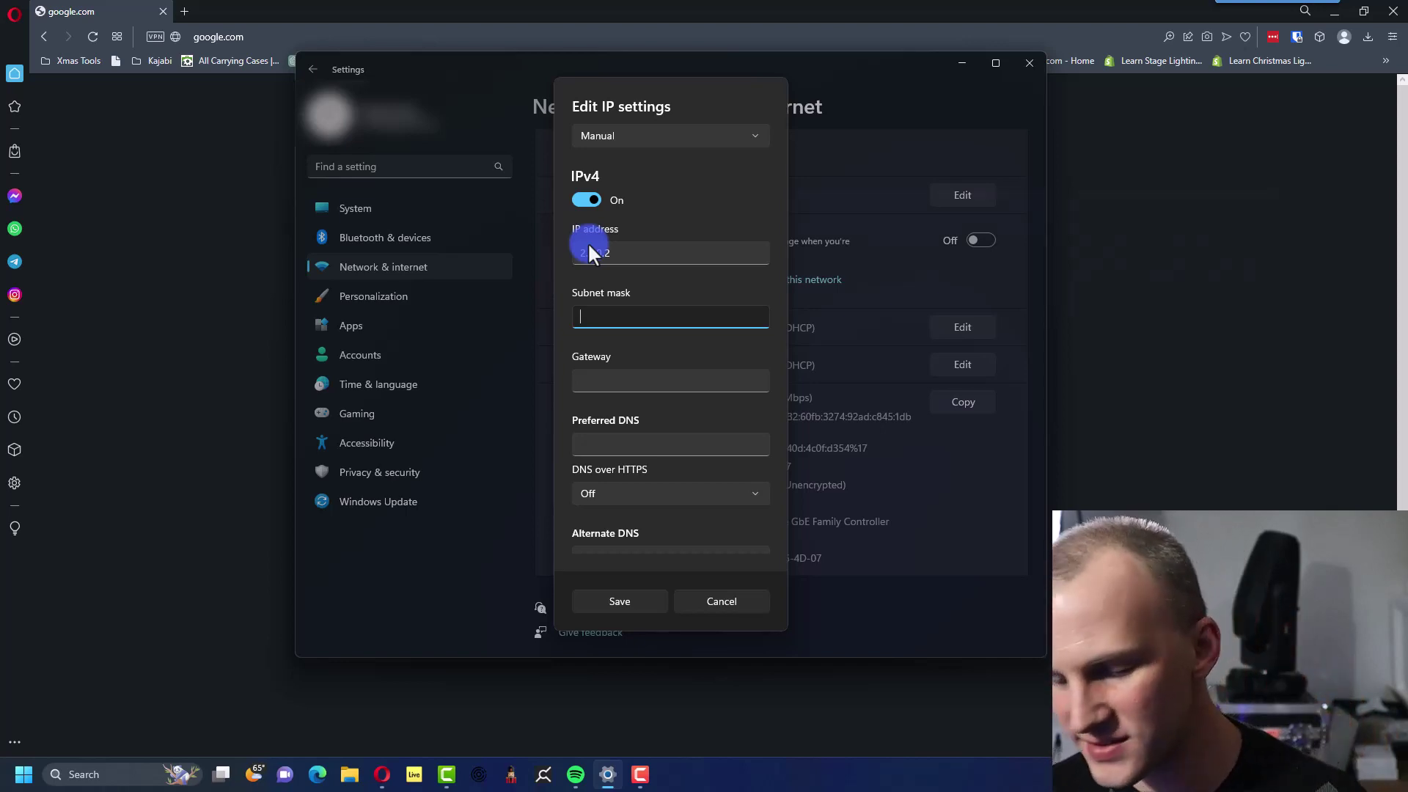
type("255.2")
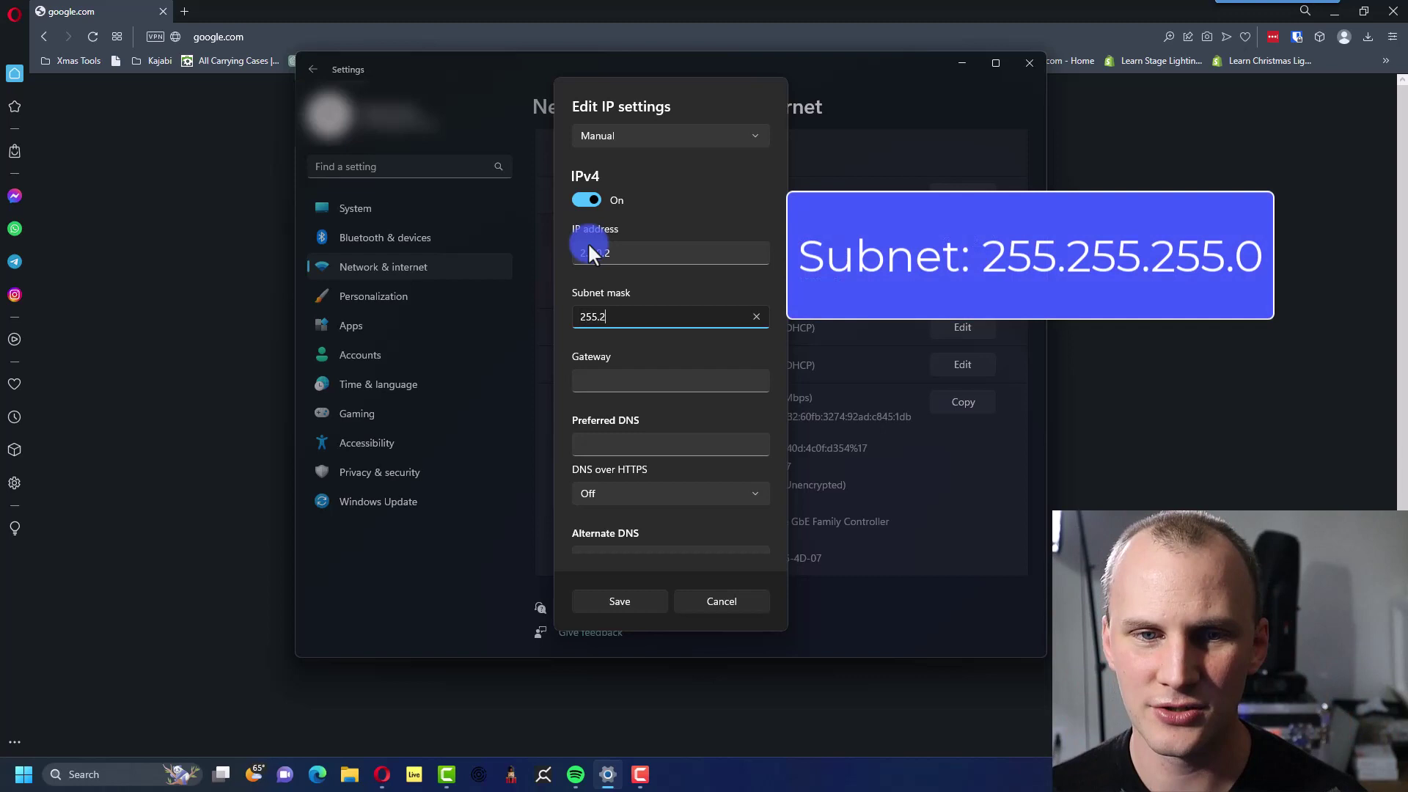
type("55.255.0")
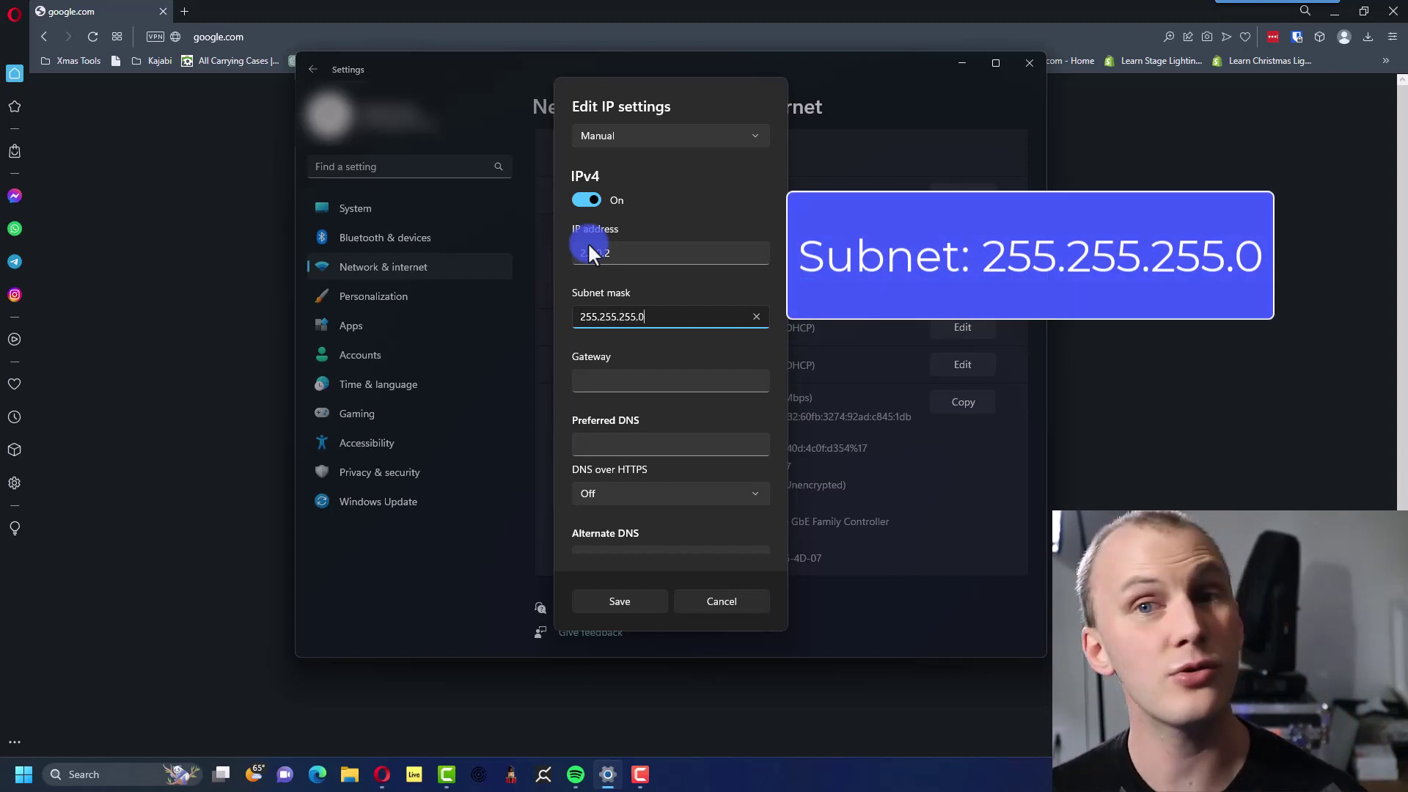
key("Tab")
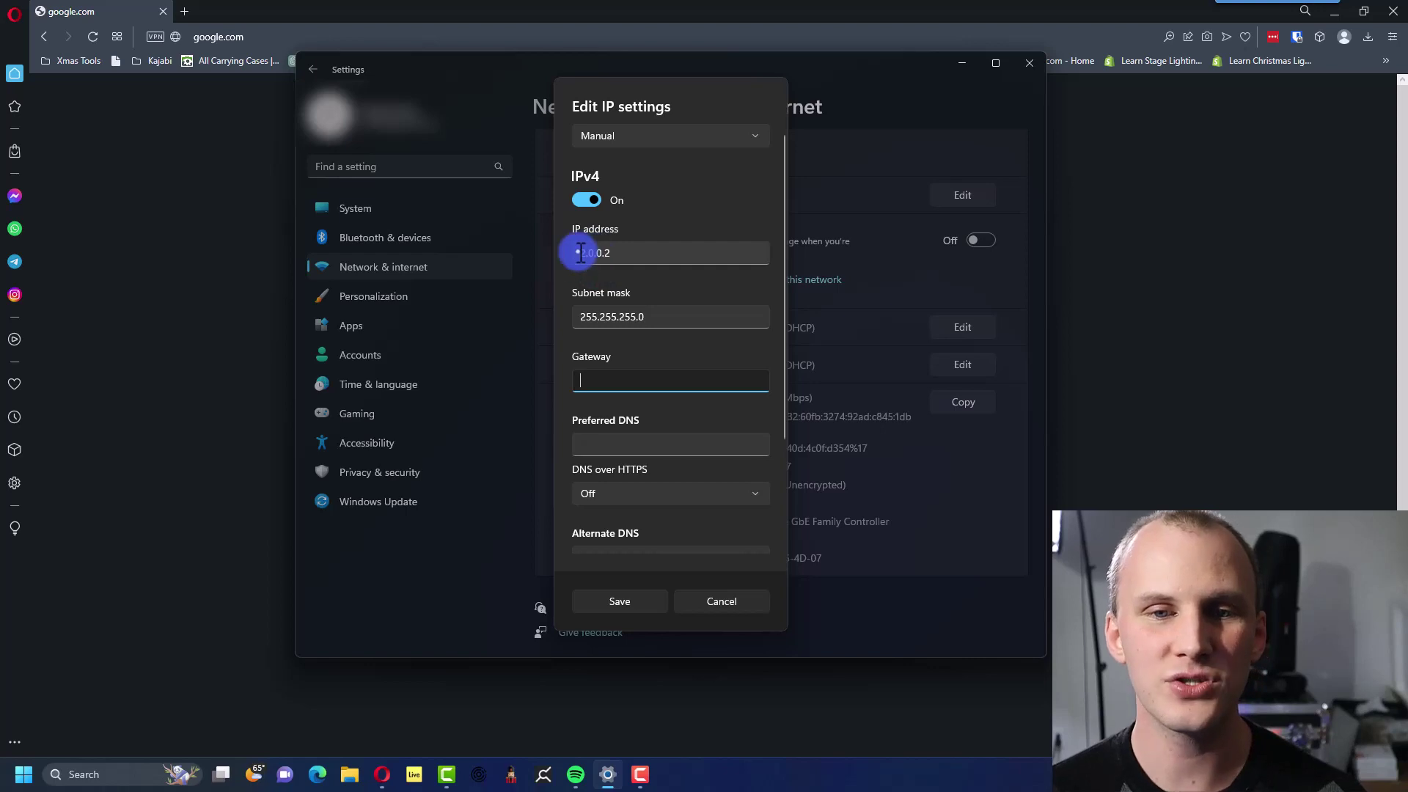
Leave the gateway blank and save the static IPv4 settings.
left_click(580, 253)
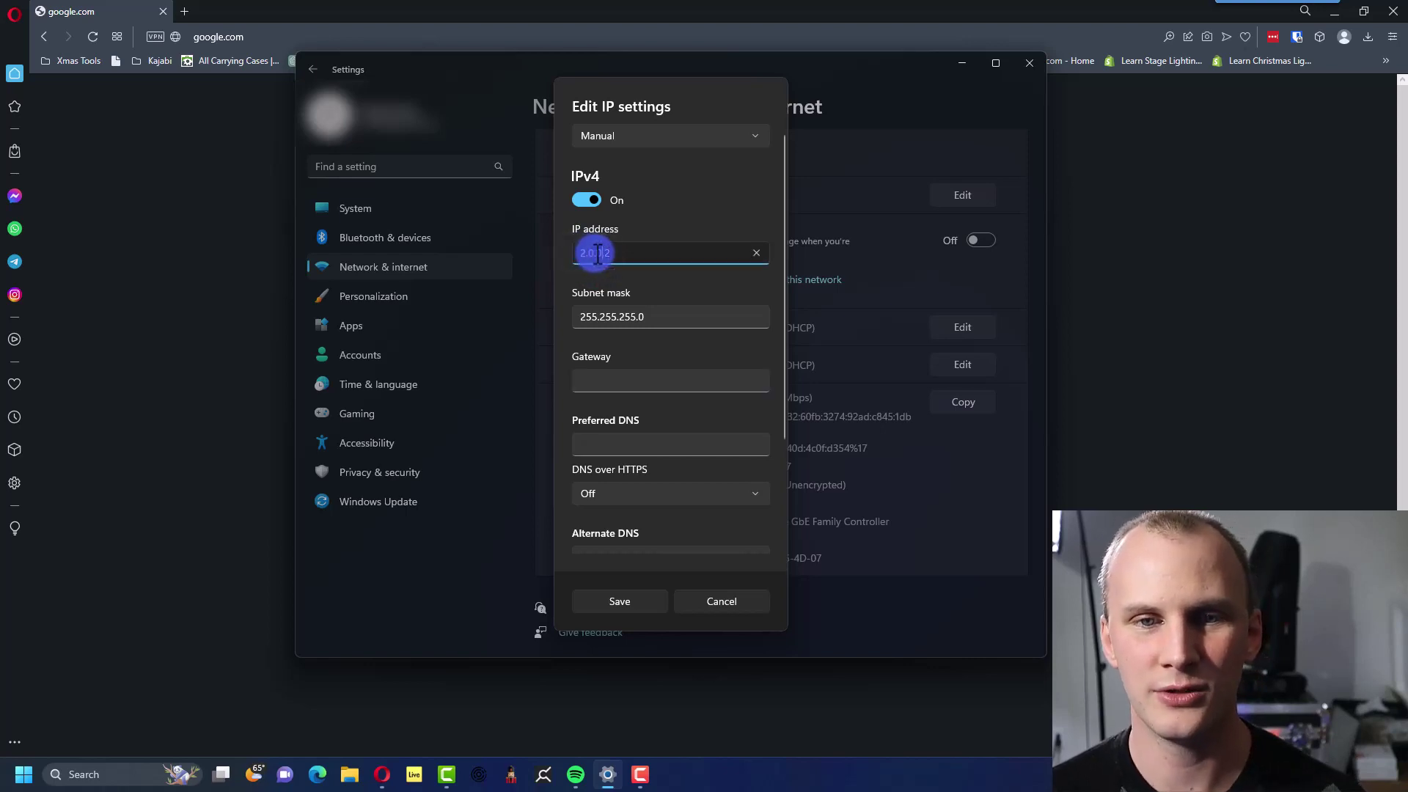
left_click_drag(600, 253, 615, 253)
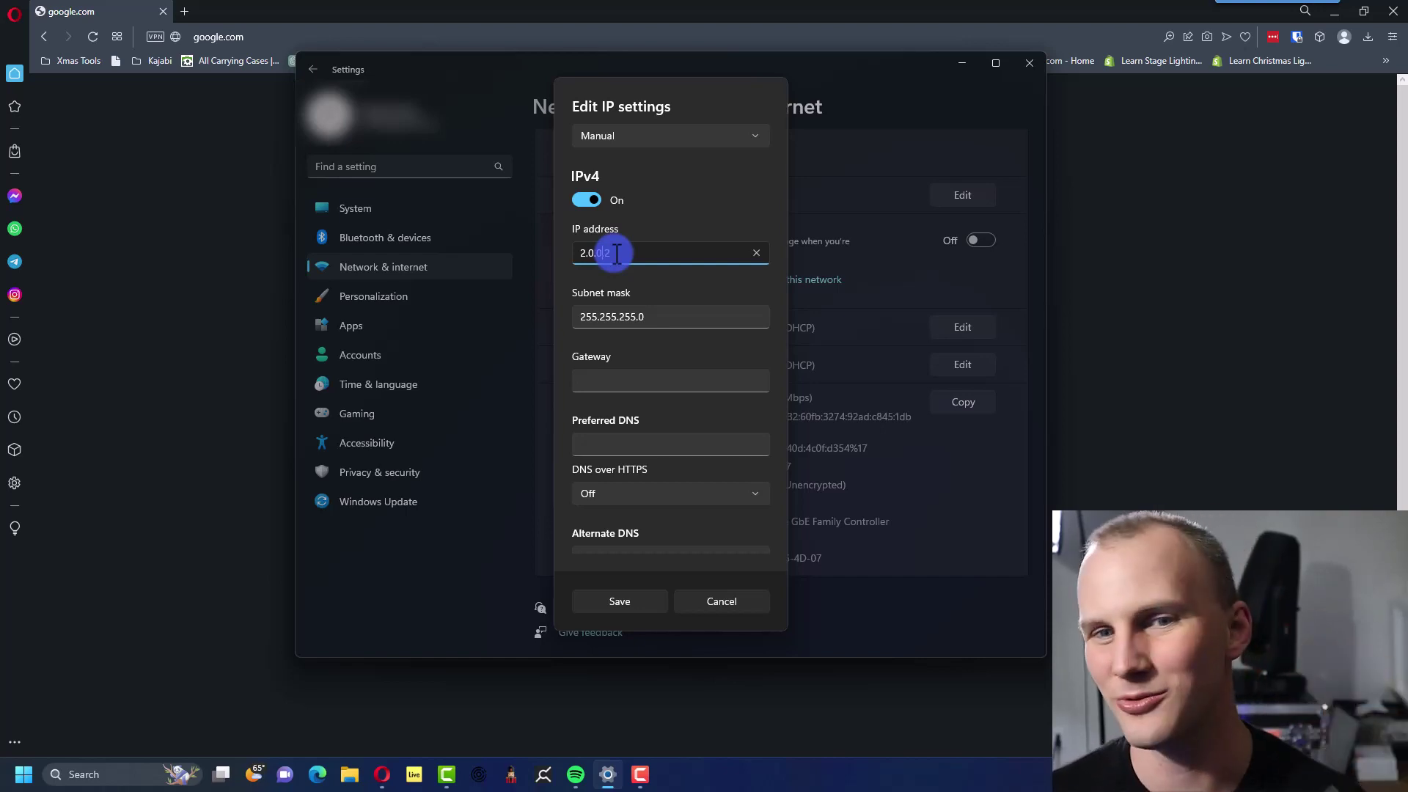
left_click(638, 378)
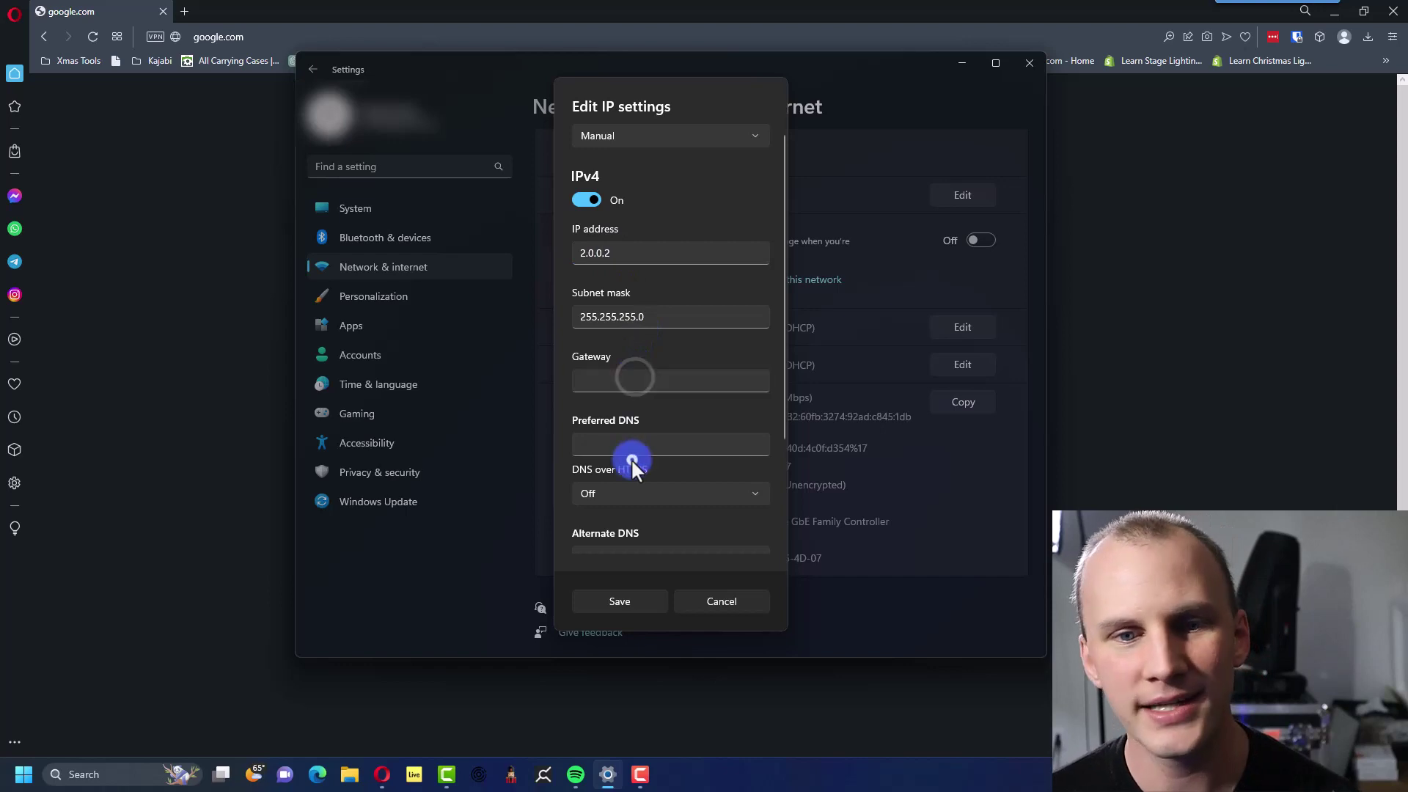
scroll(630, 462, "down", 3)
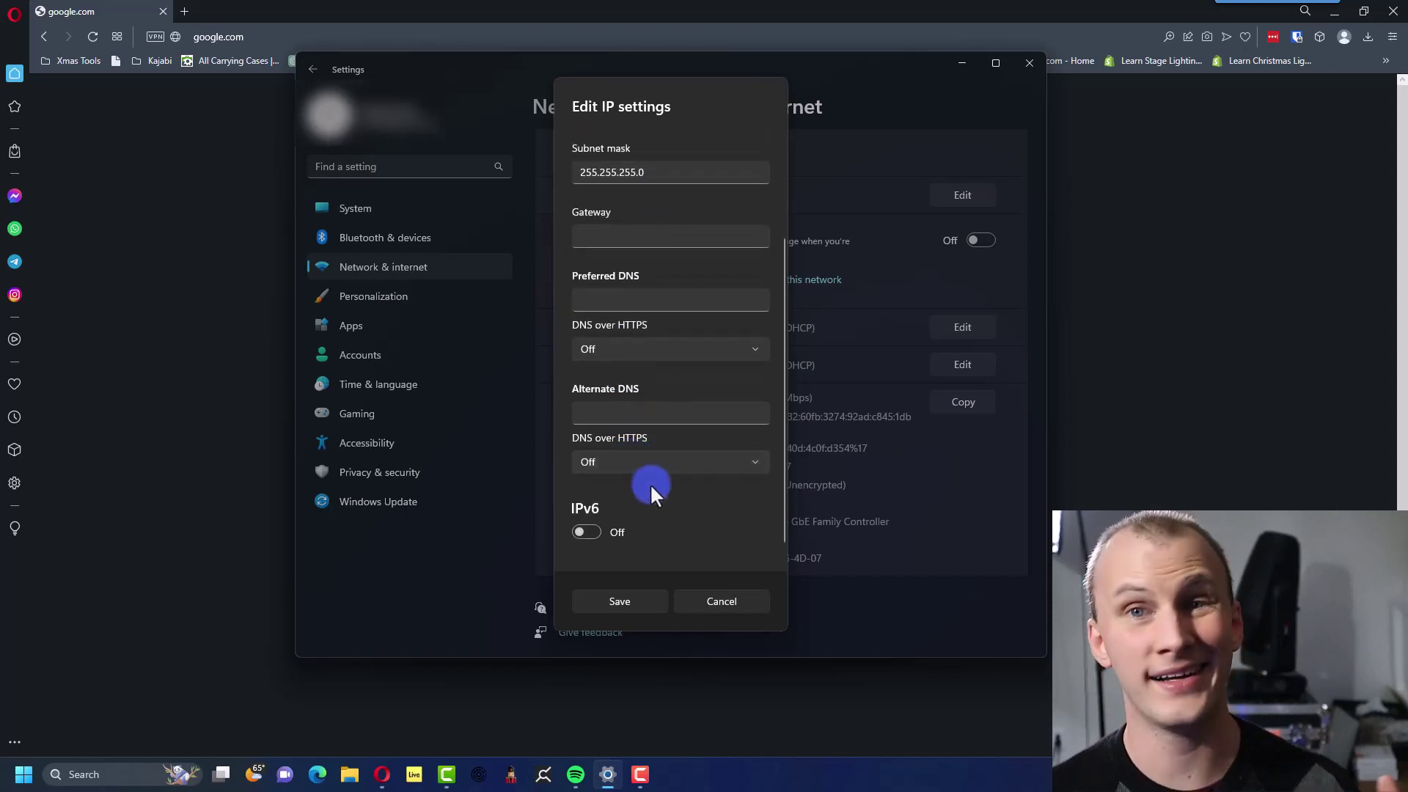
left_click(636, 595)
left_click(766, 409)
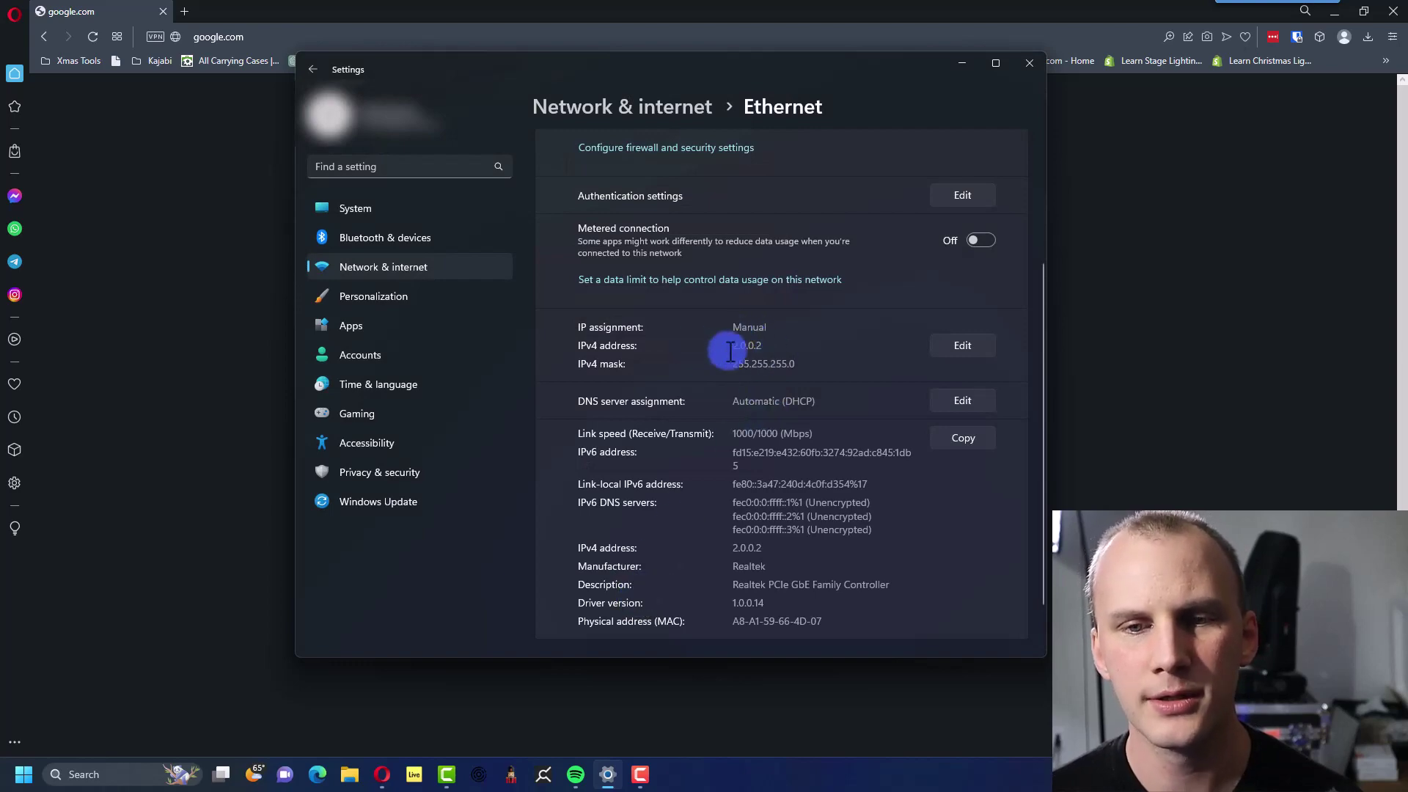
Load the DMX-AN2 web page at 2.0.0.1 in Opera.
left_click(498, 37)
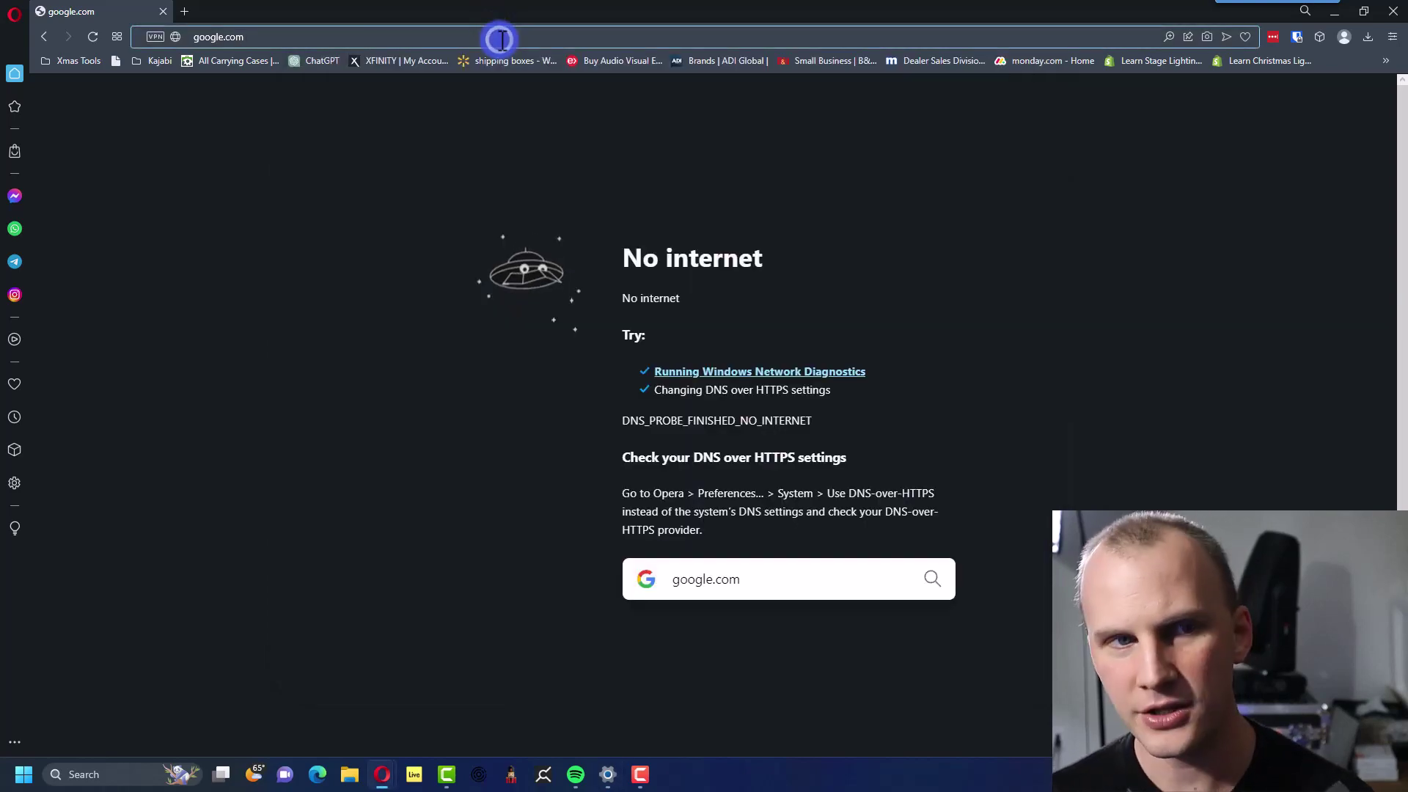
left_click(501, 39)
type("2.0.")
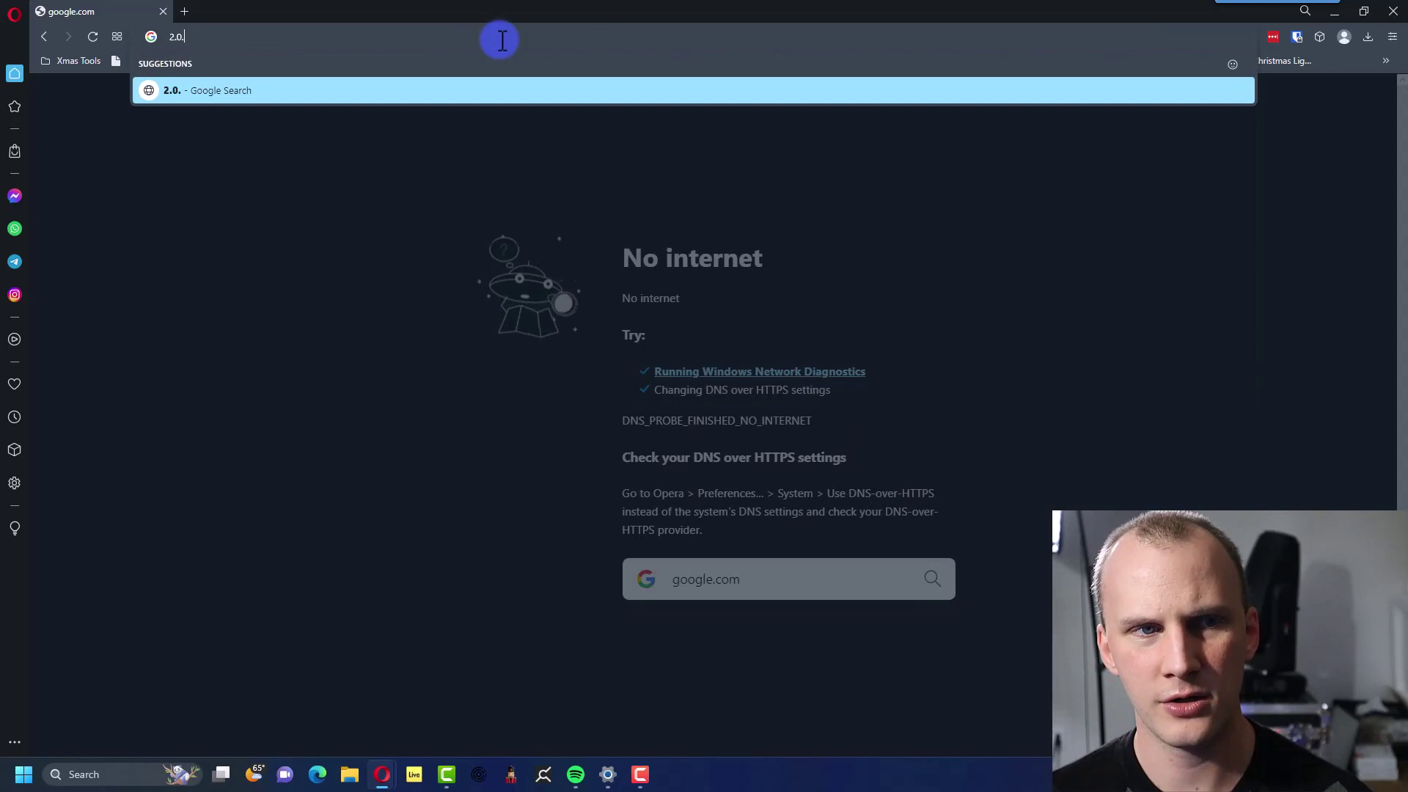
type("0.1")
key("Return")
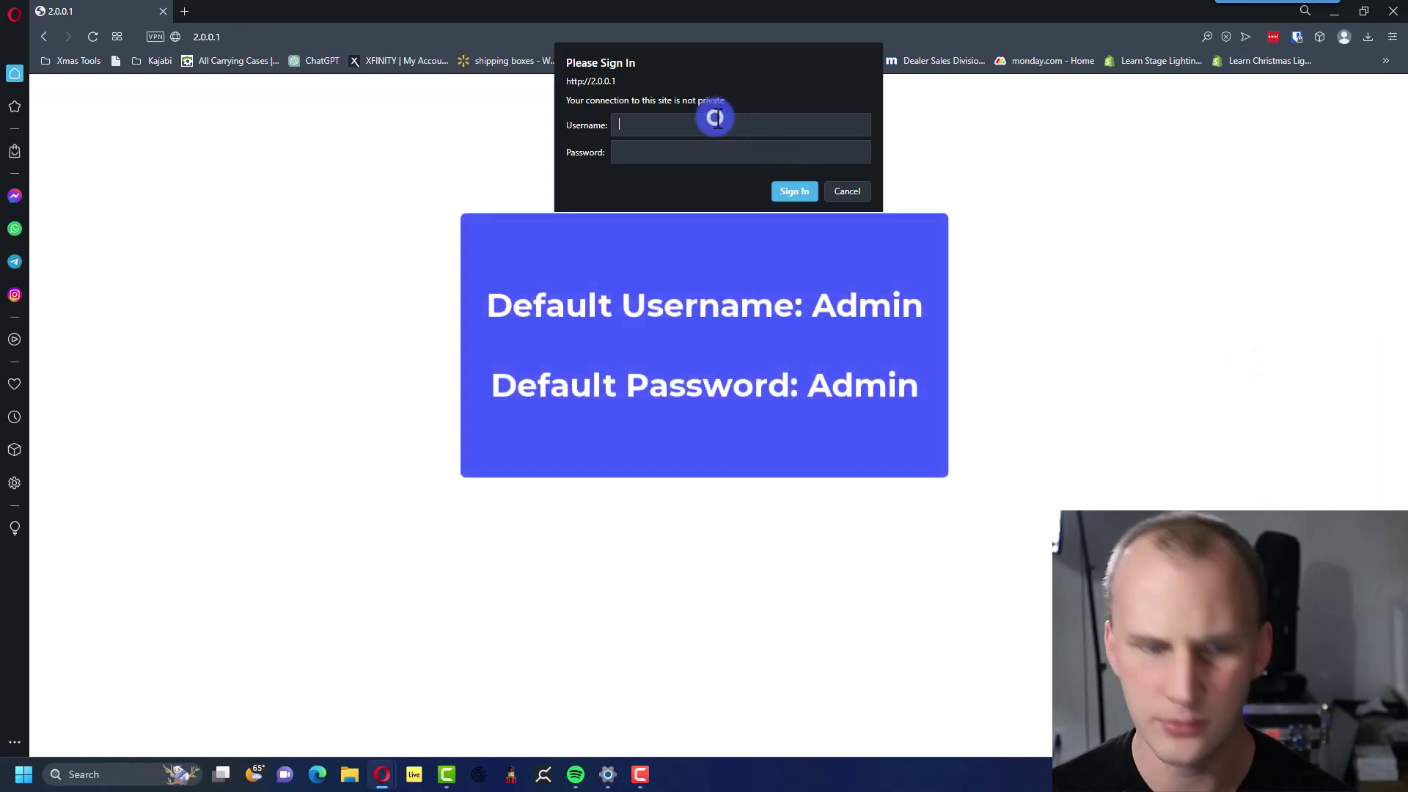
Sign in with the default admin username and password.
left_click(716, 118)
type("Admin")
key("Tab")
type("Admi")
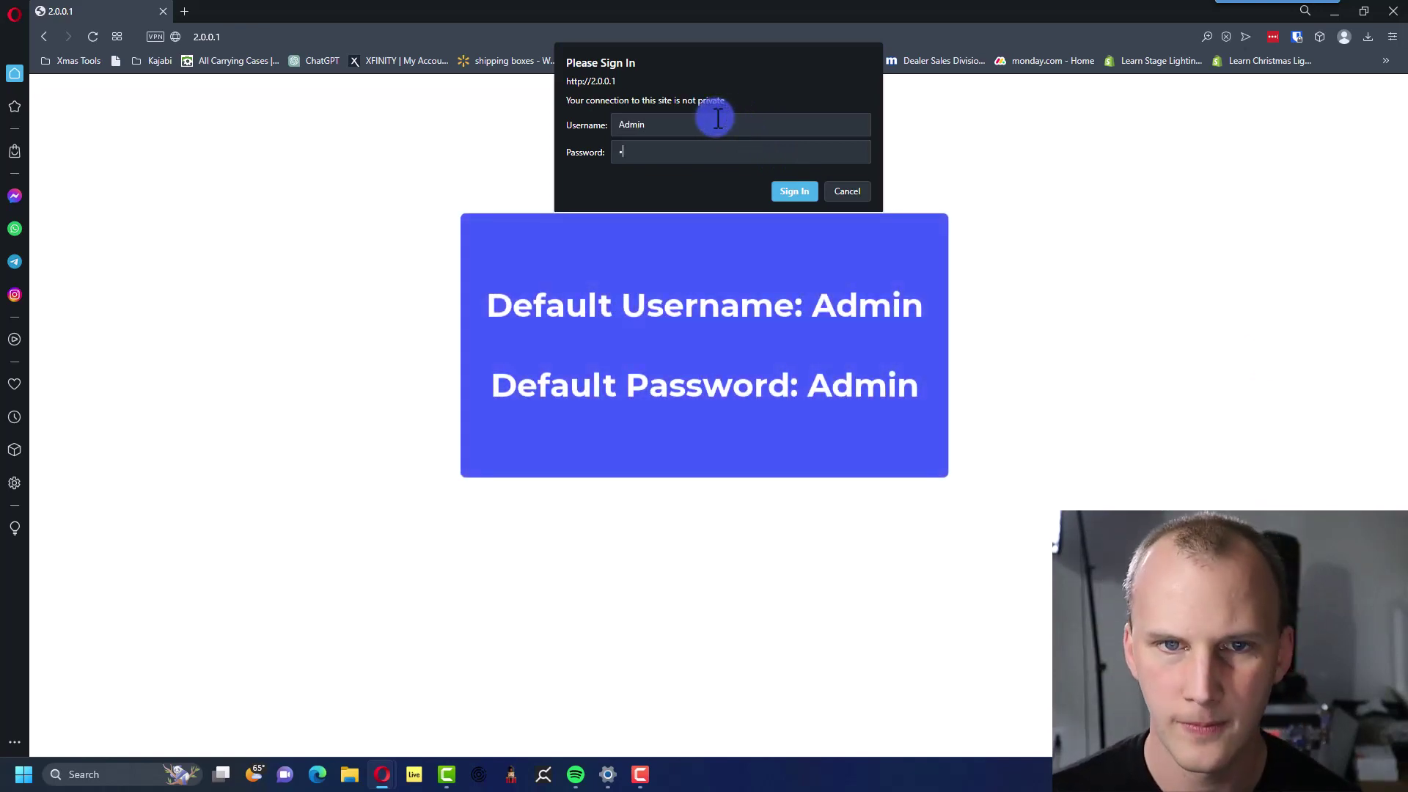
type("n")
key("Return")
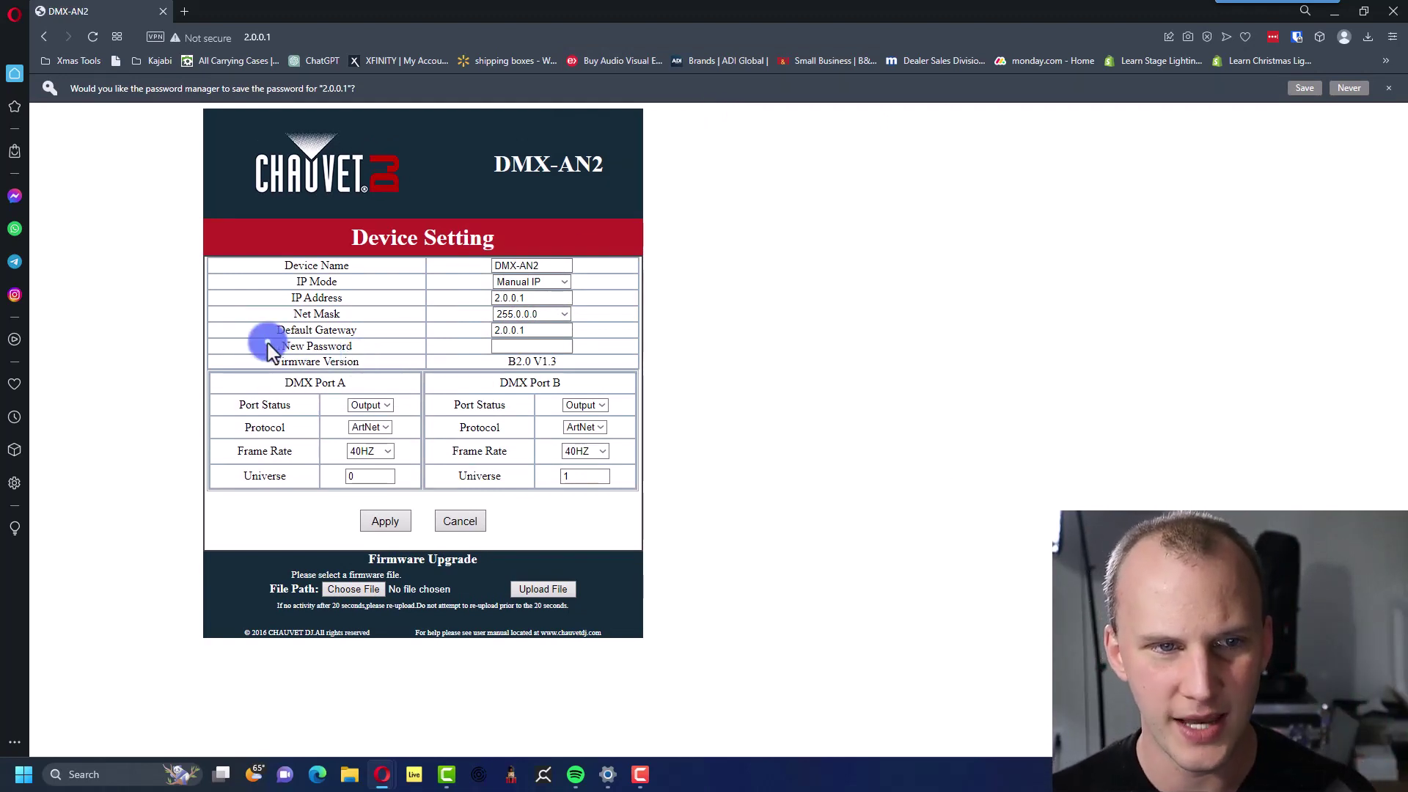
left_click_drag(268, 351, 407, 354)
left_click(417, 352)
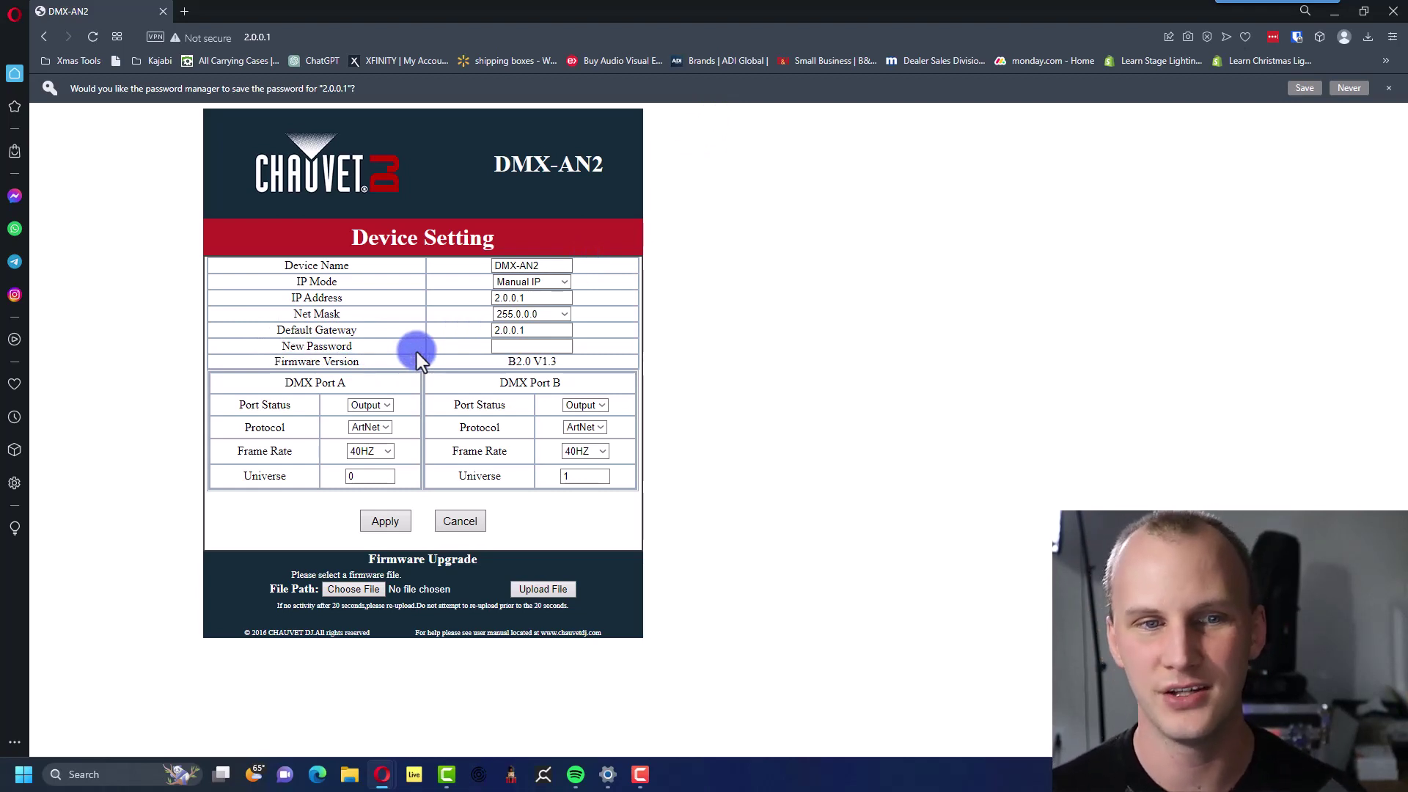
left_click(506, 280)
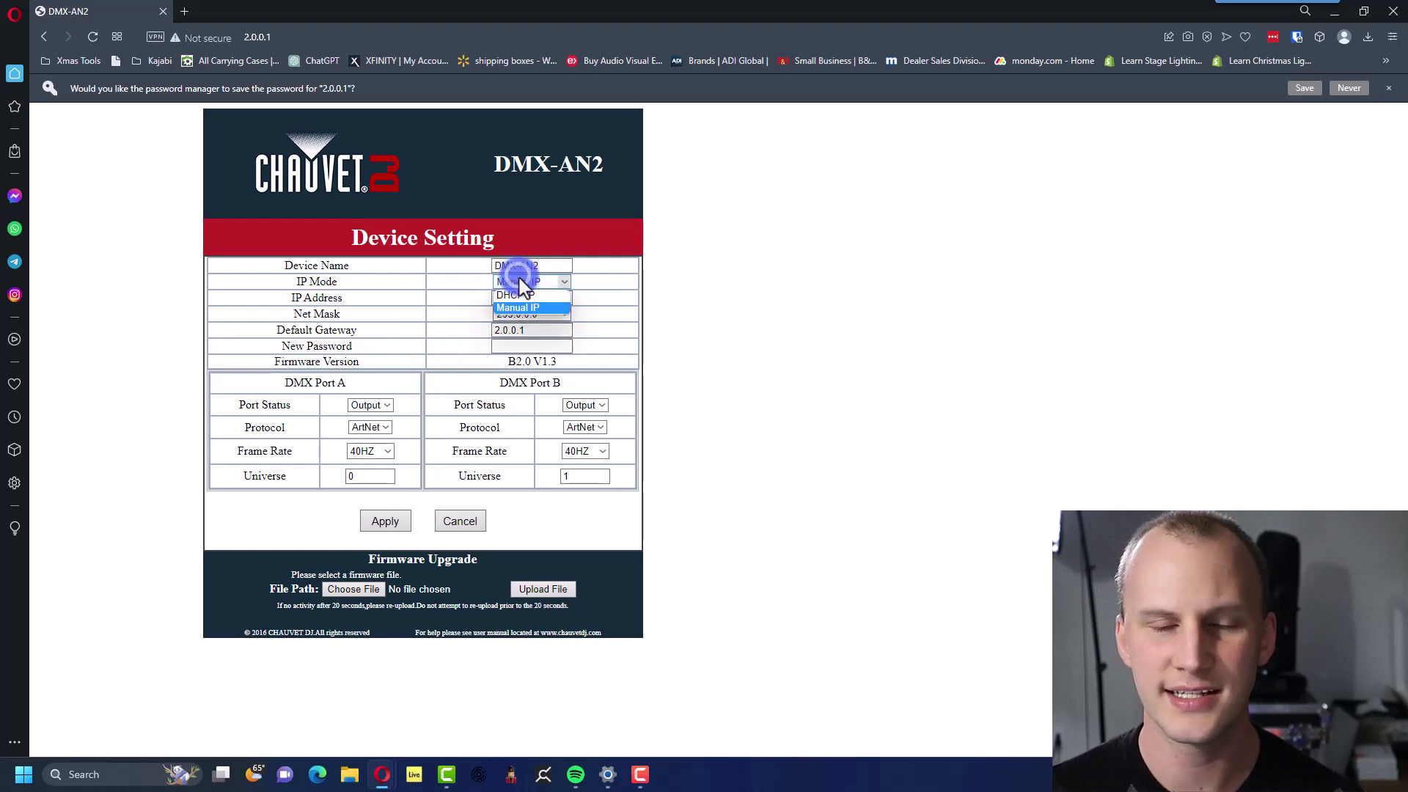
left_click(516, 298)
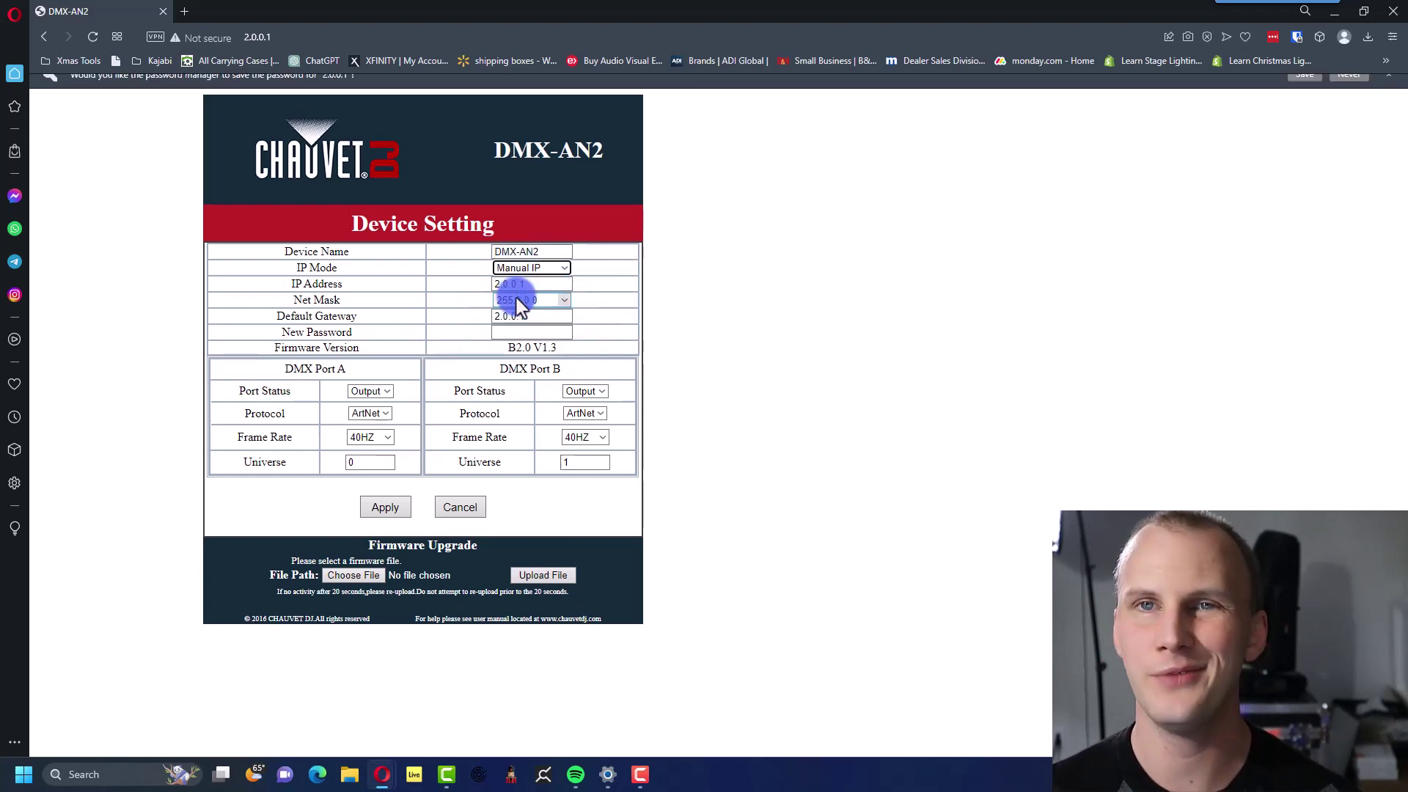
left_click(499, 296)
left_click(456, 266)
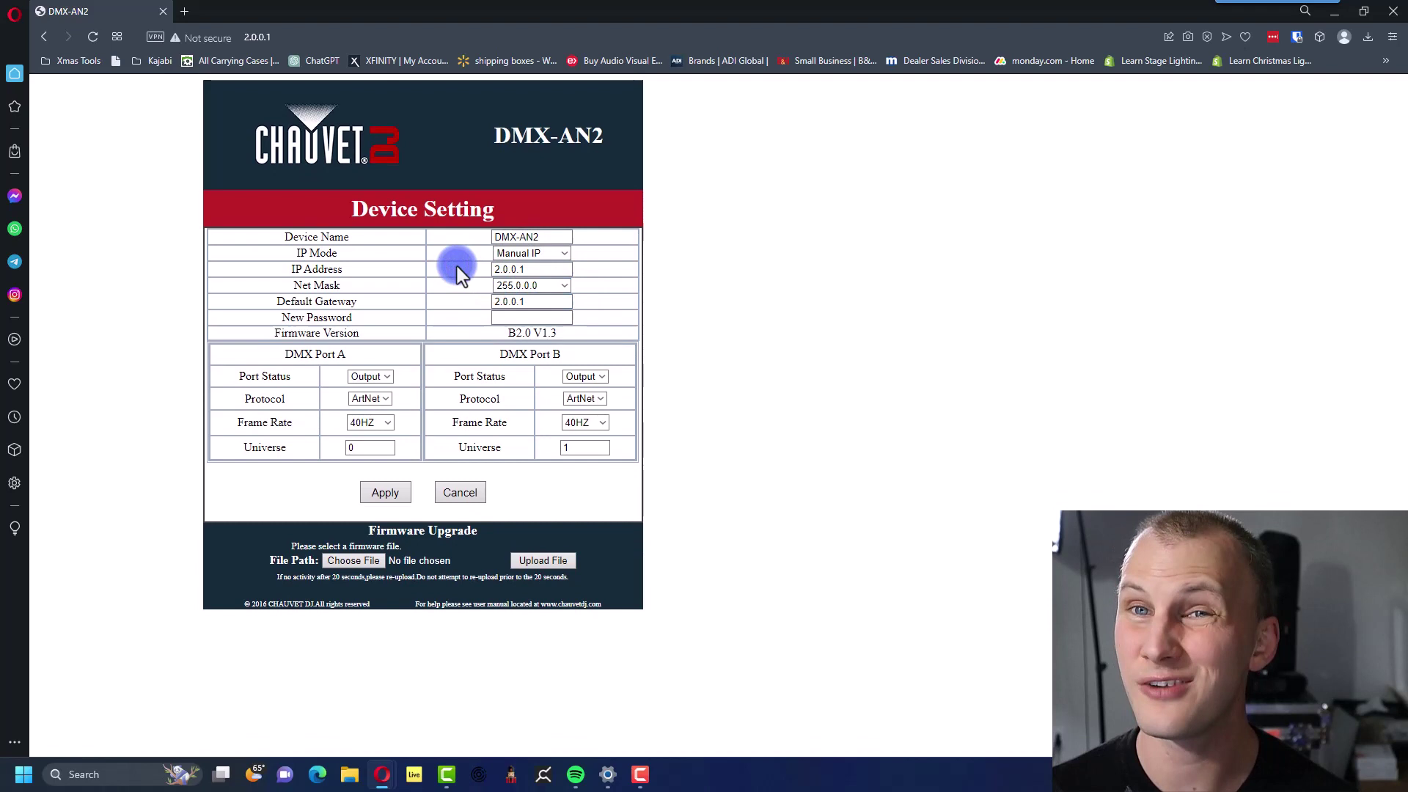
double_click(532, 269)
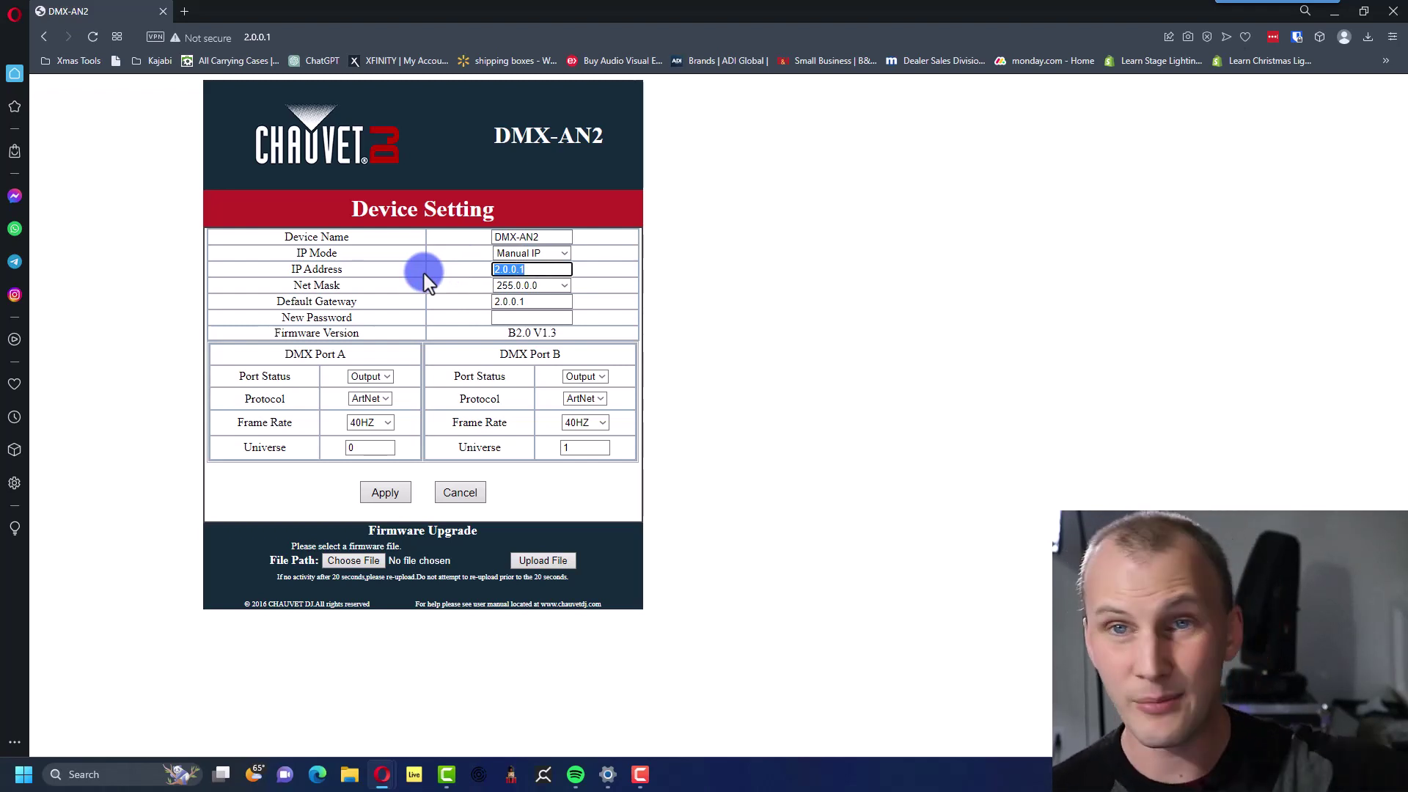
left_click(424, 274)
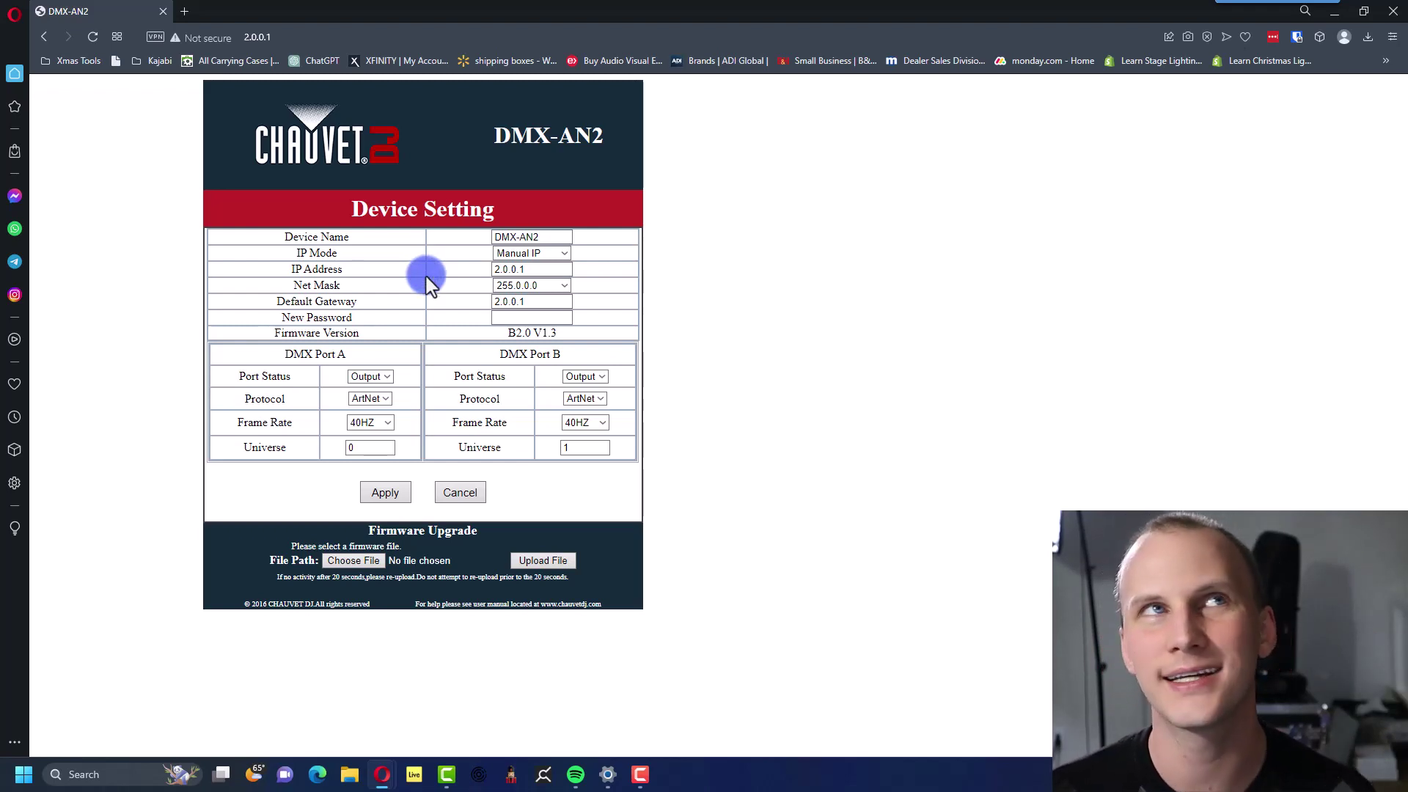
left_click(525, 253)
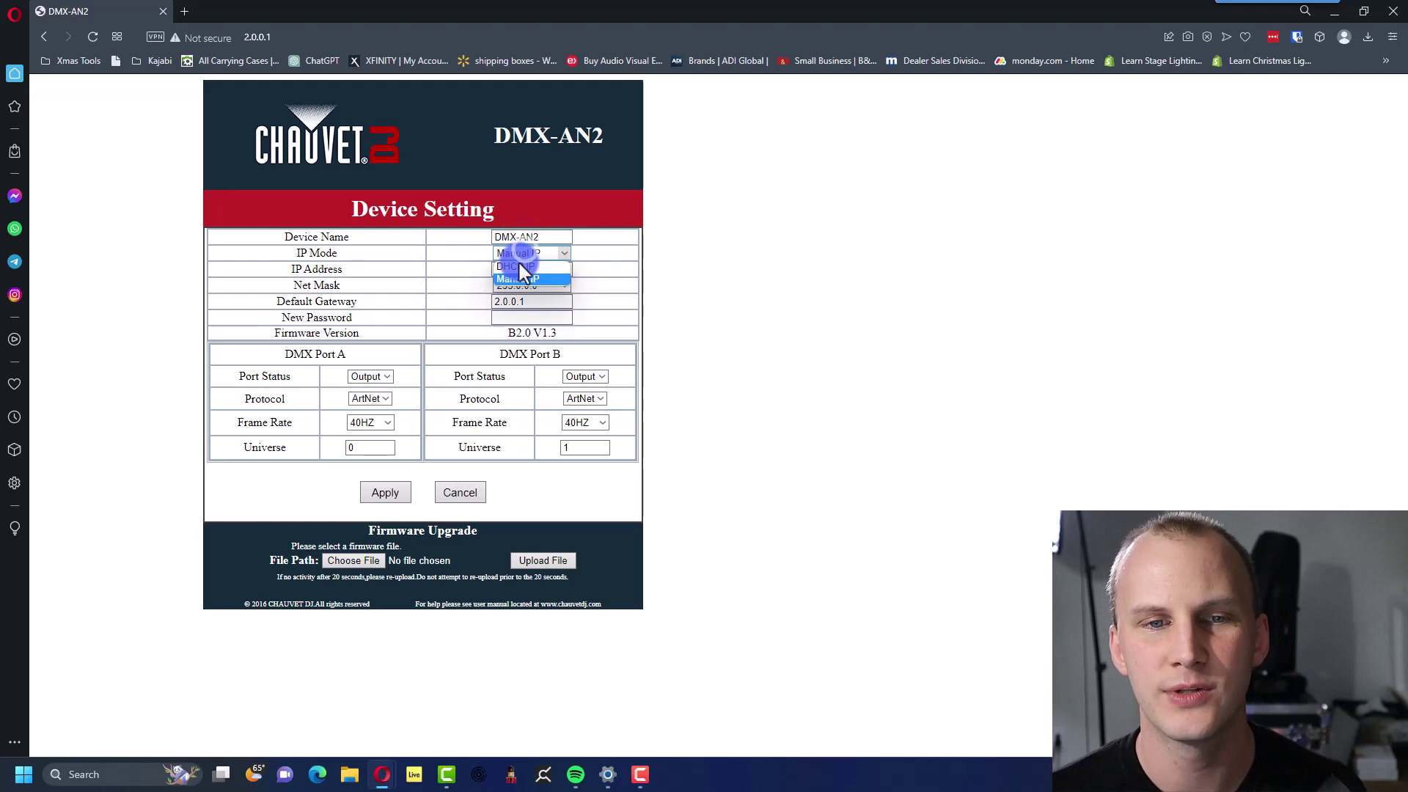
left_click(518, 276)
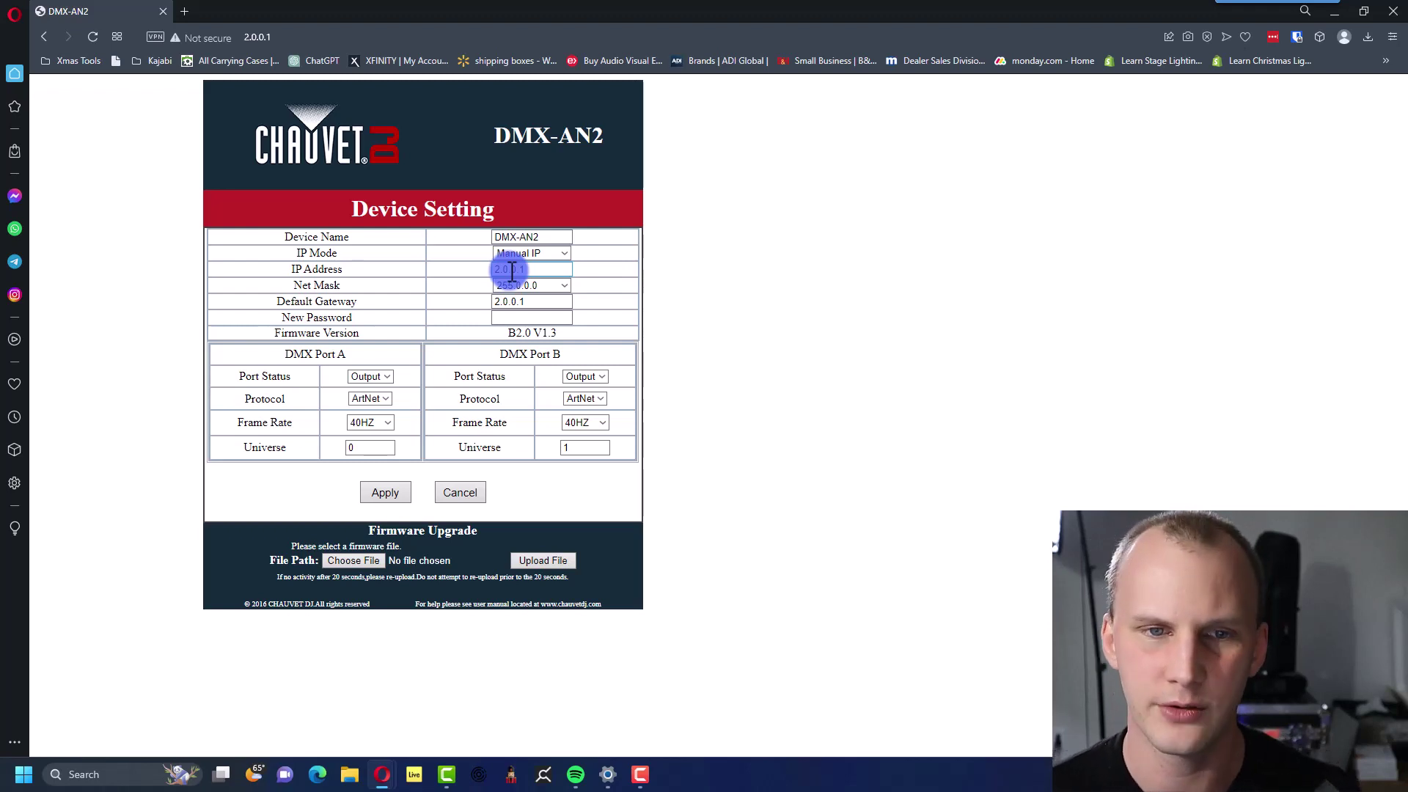
left_click_drag(511, 270, 519, 266)
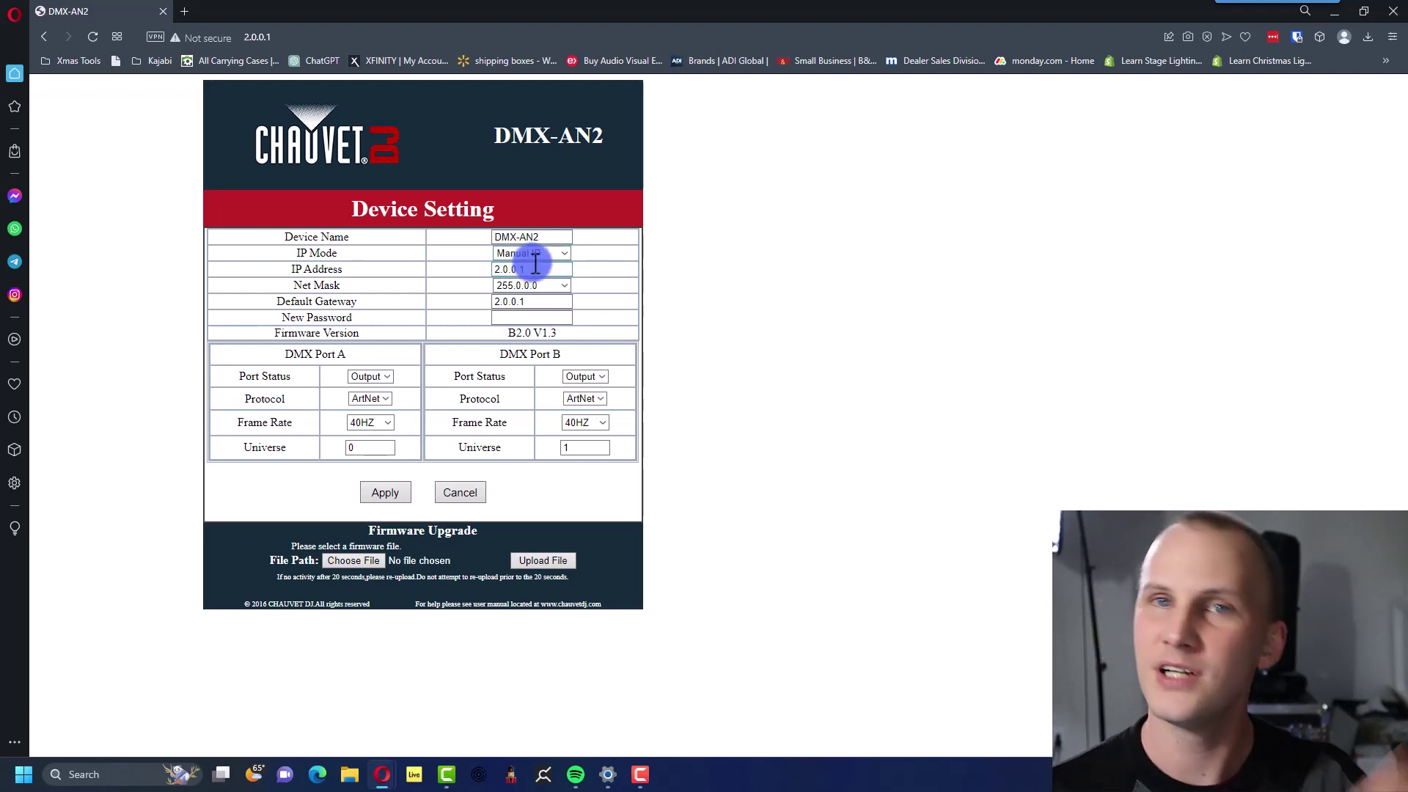
left_click(534, 255)
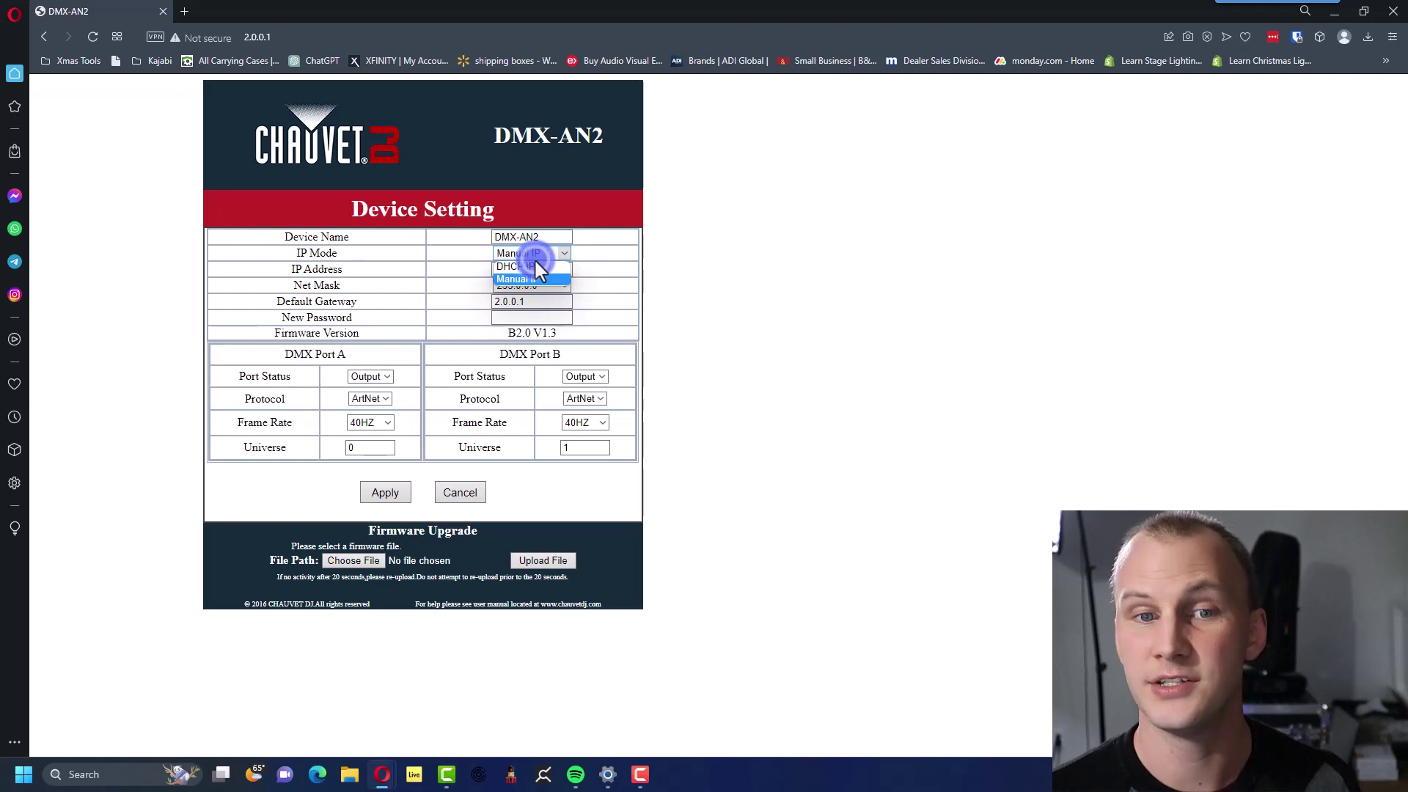
left_click(401, 253)
left_click(531, 285)
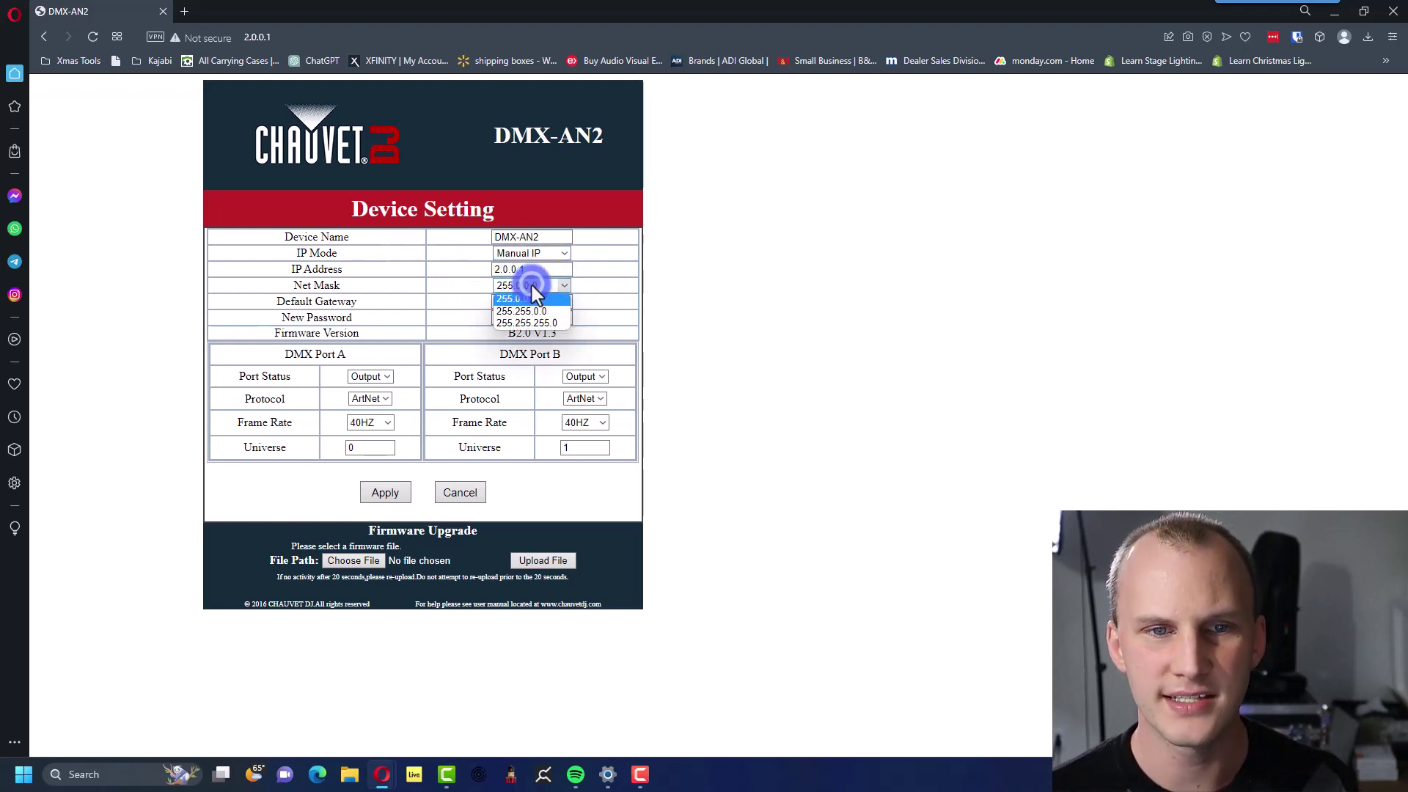
left_click(530, 287)
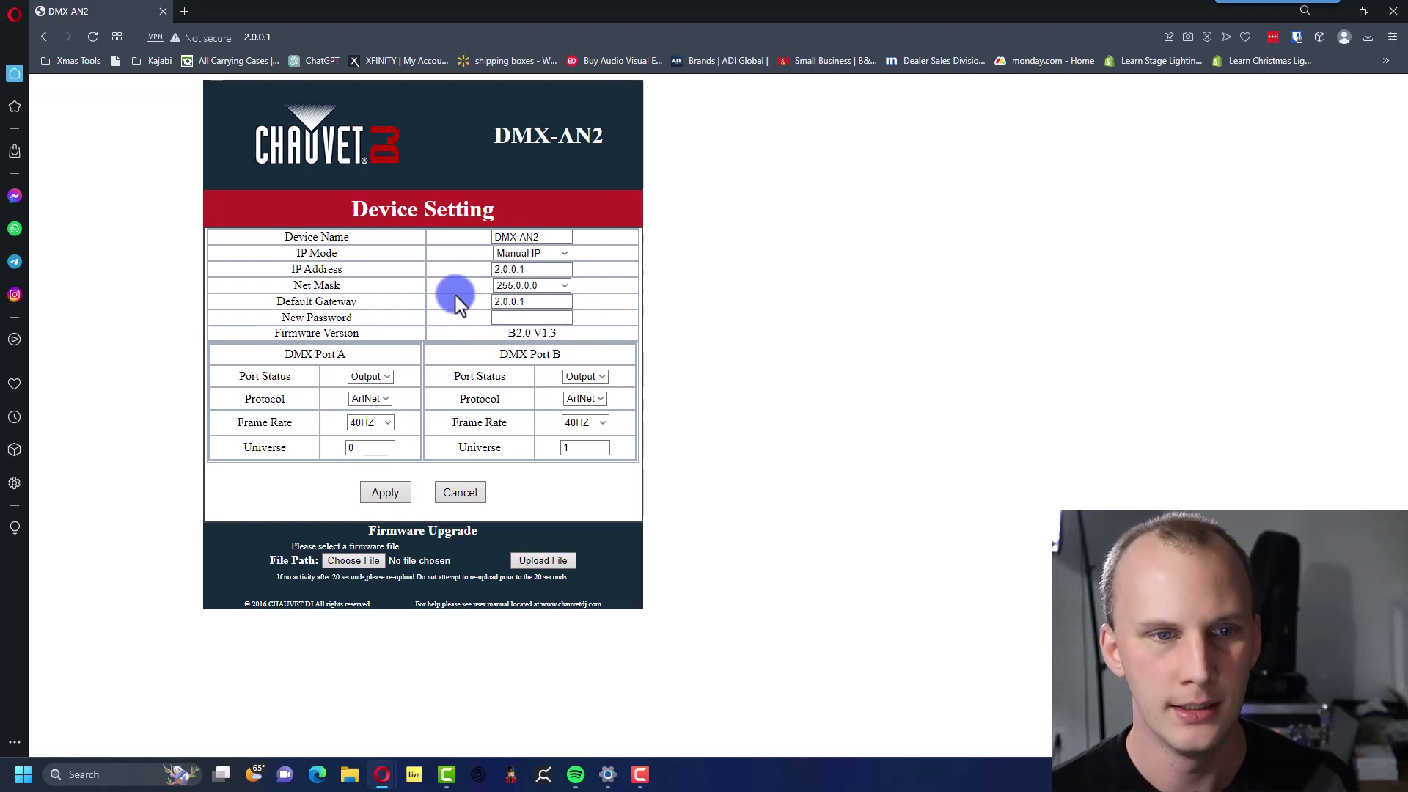
double_click(514, 302)
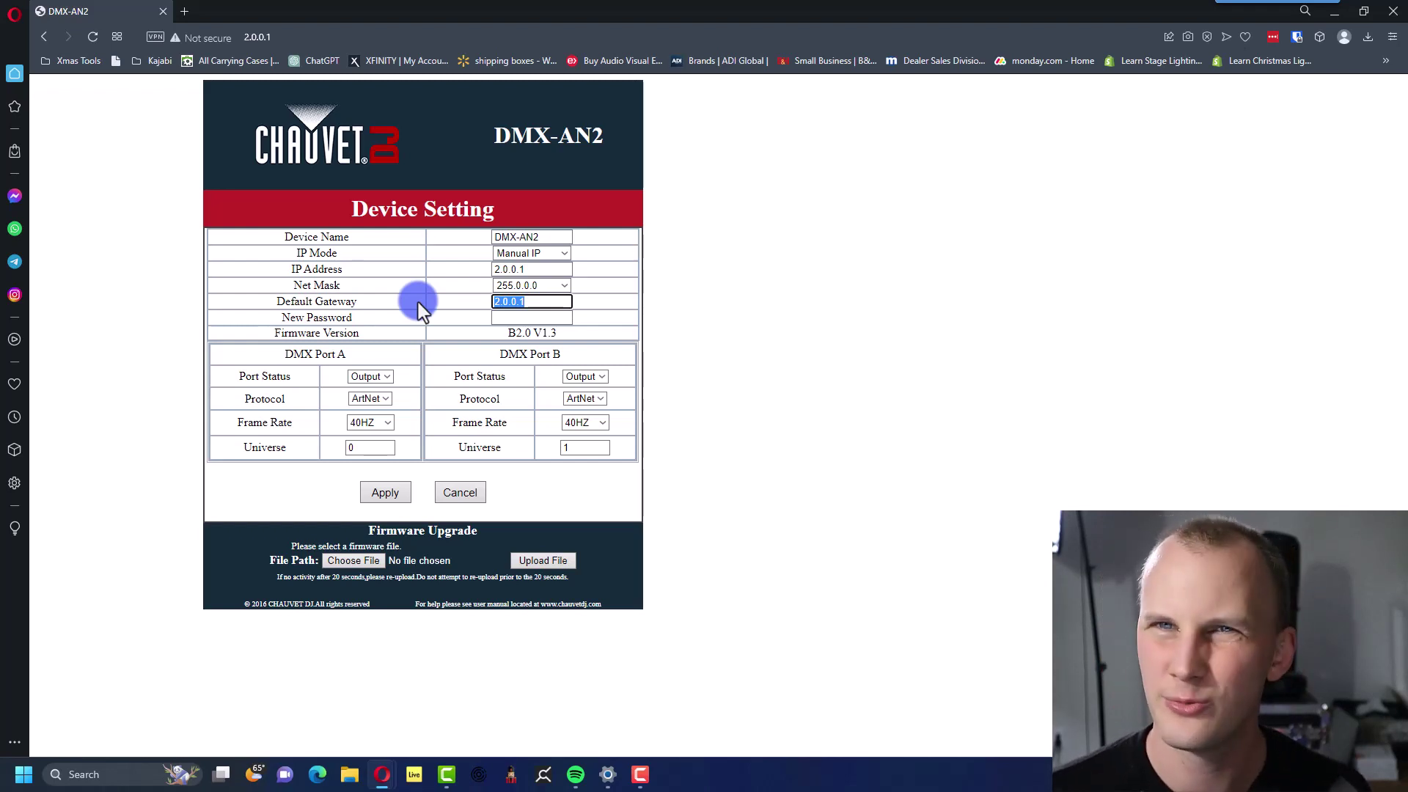
left_click(418, 302)
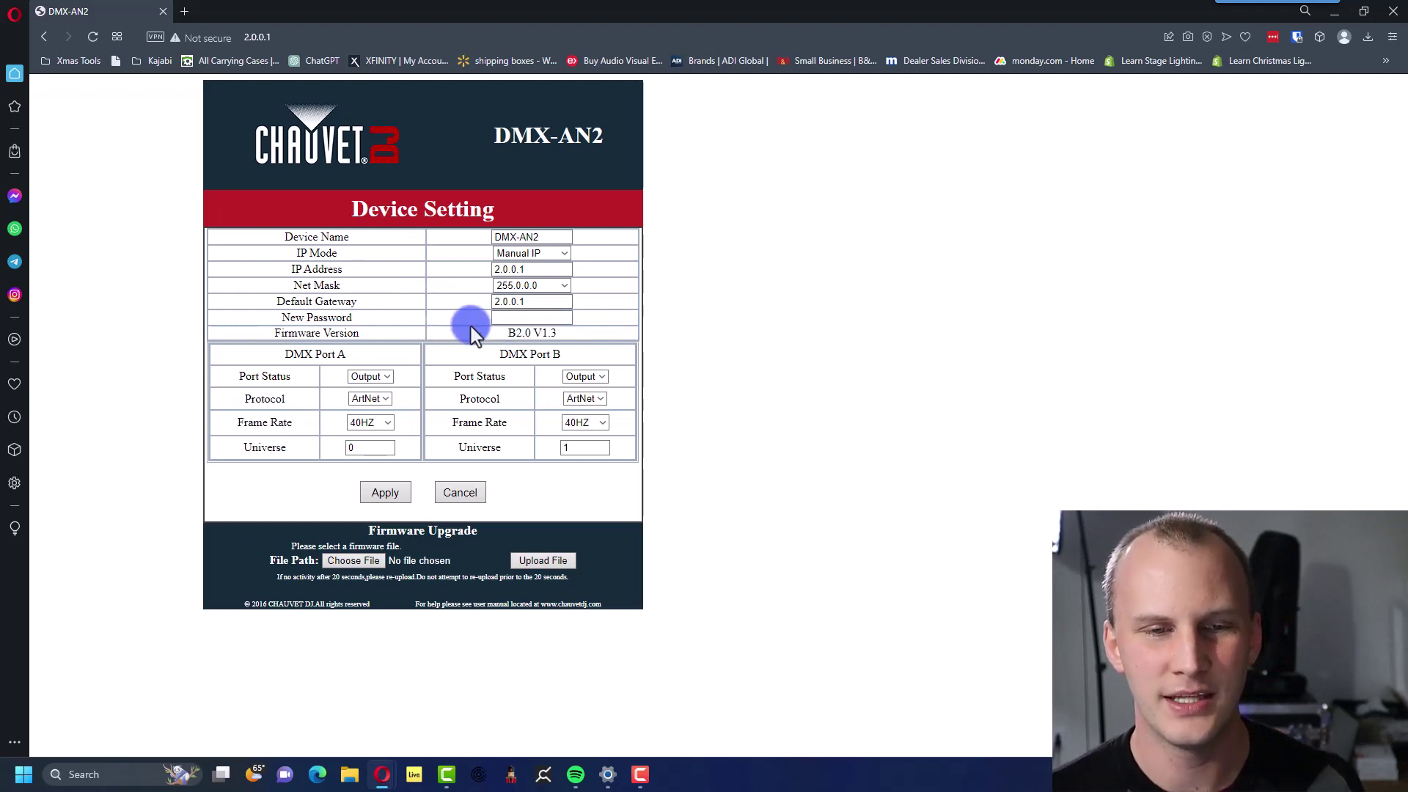
left_click(377, 375)
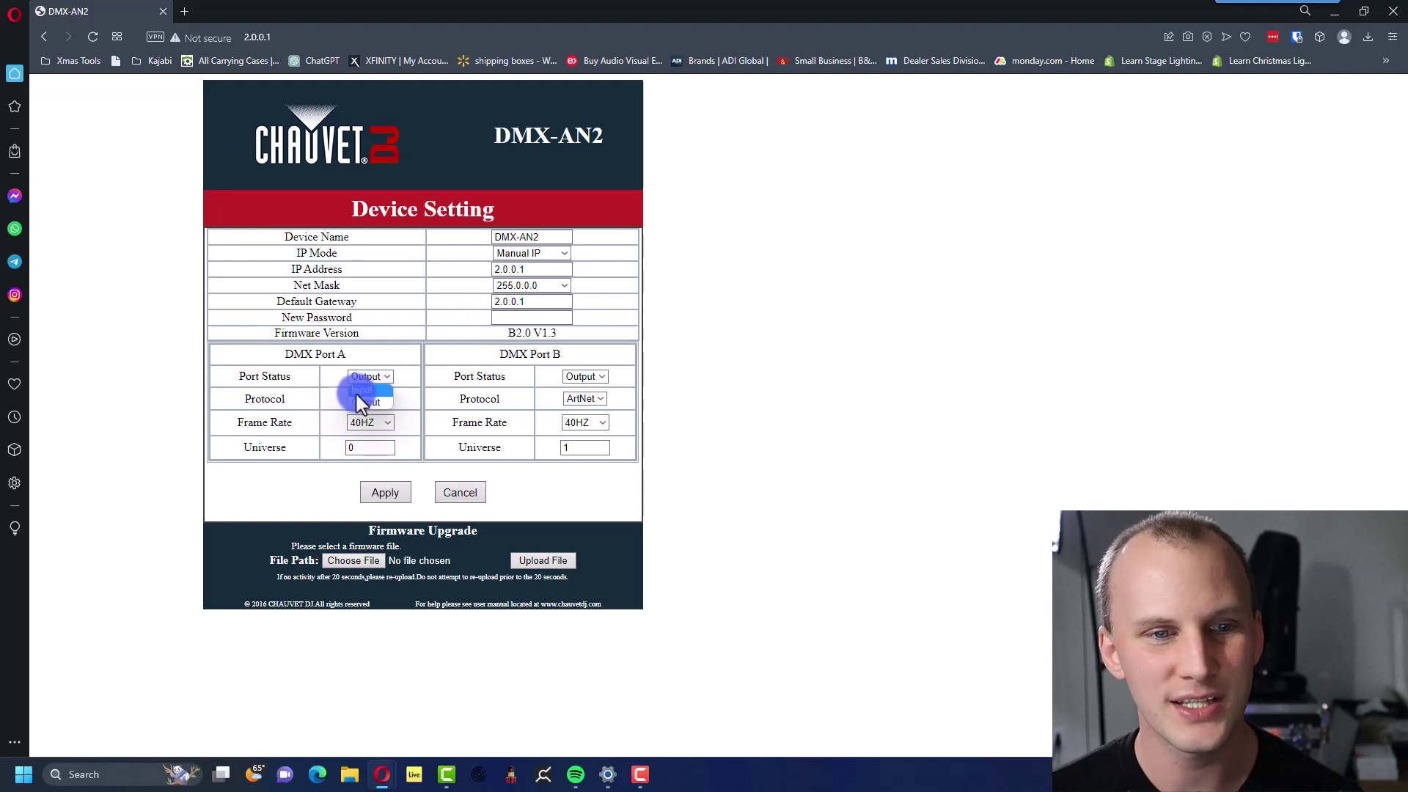
left_click(315, 400)
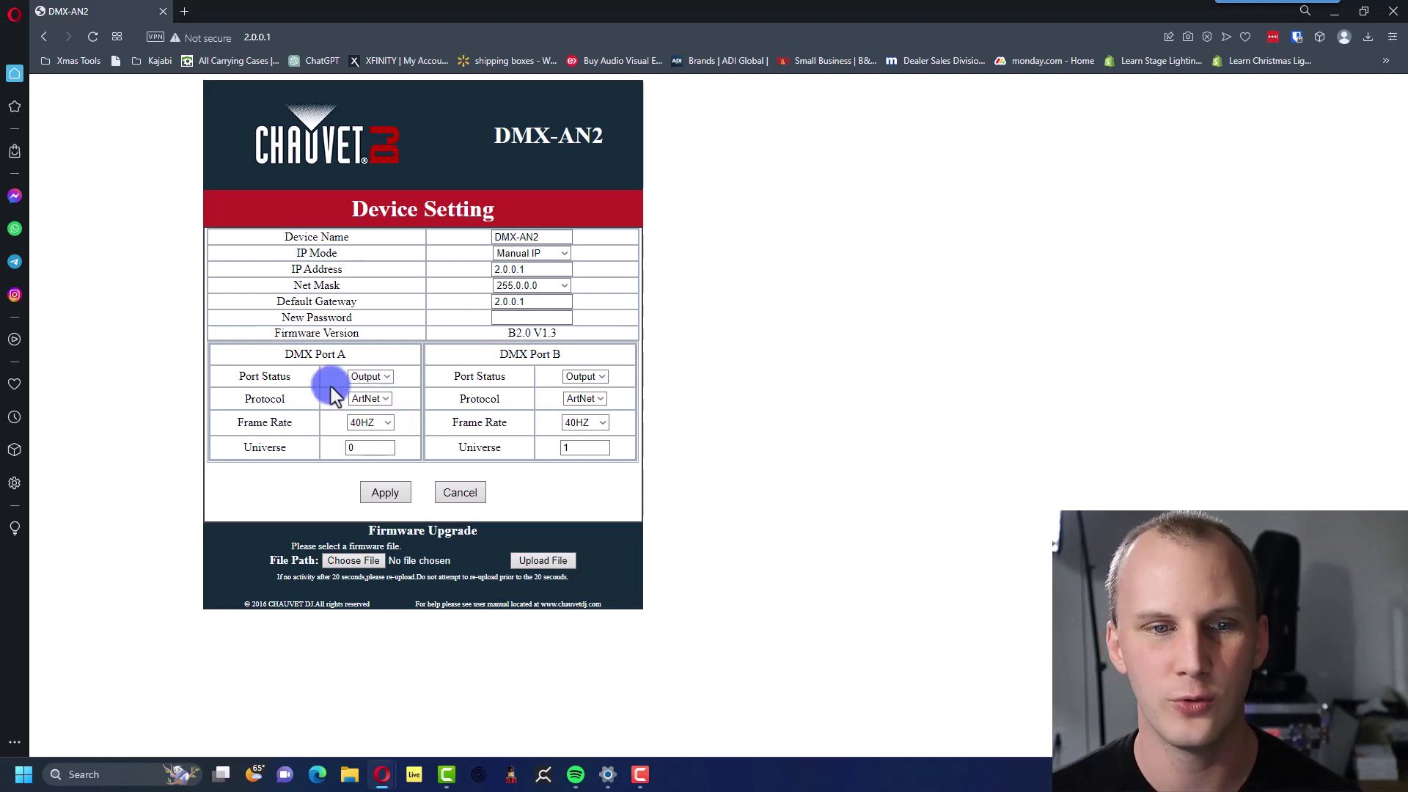
left_click(371, 423)
left_click(579, 399)
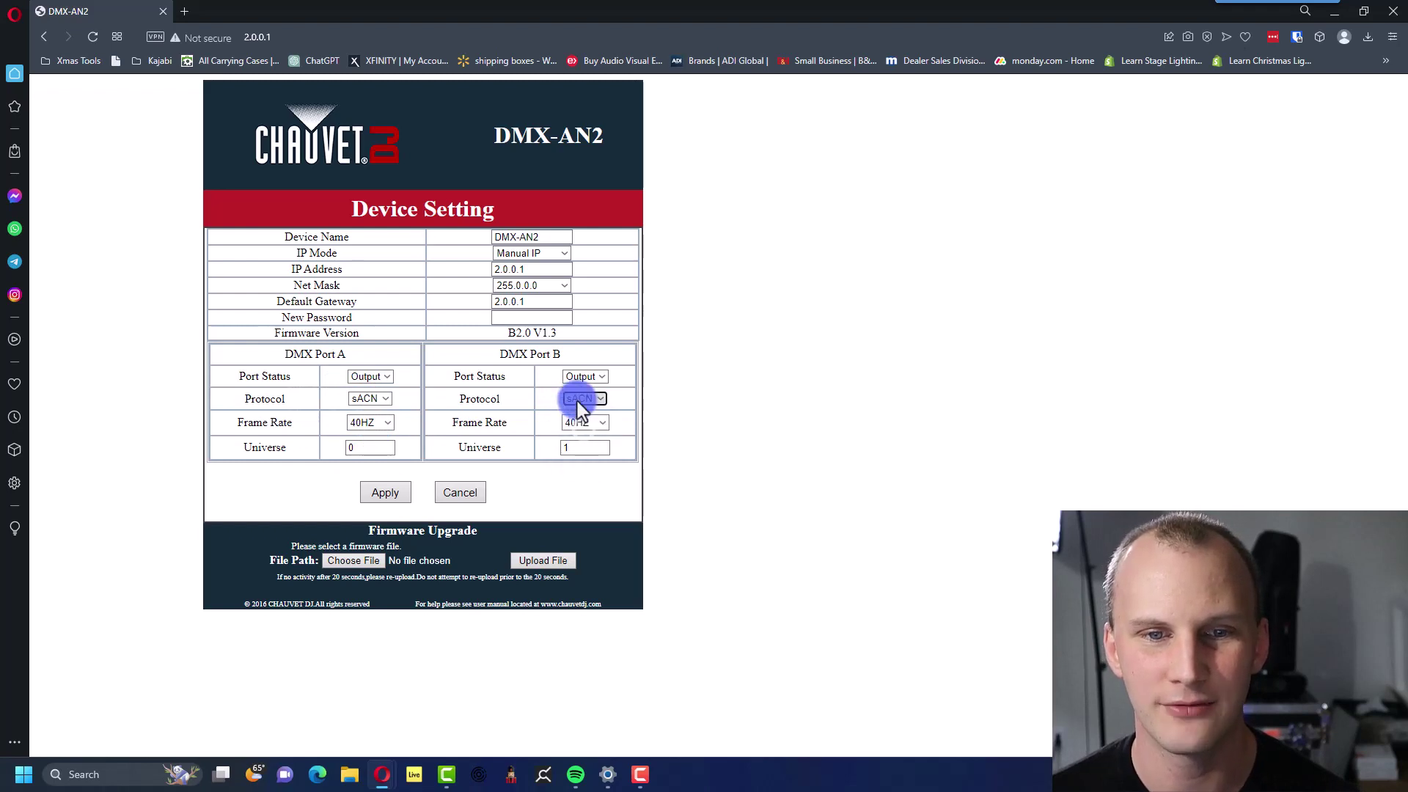
left_click(578, 411)
left_click(360, 401)
left_click(364, 411)
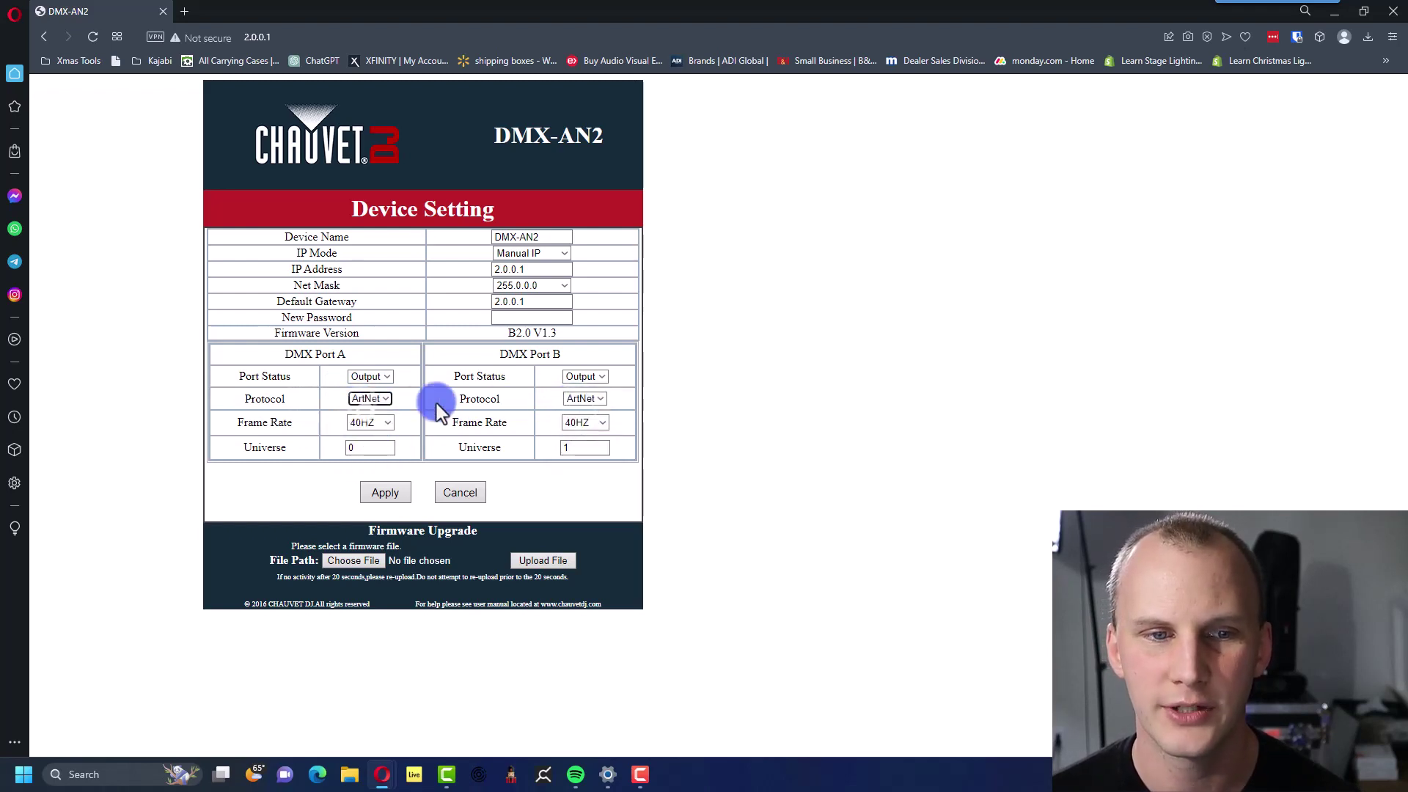
left_click(384, 423)
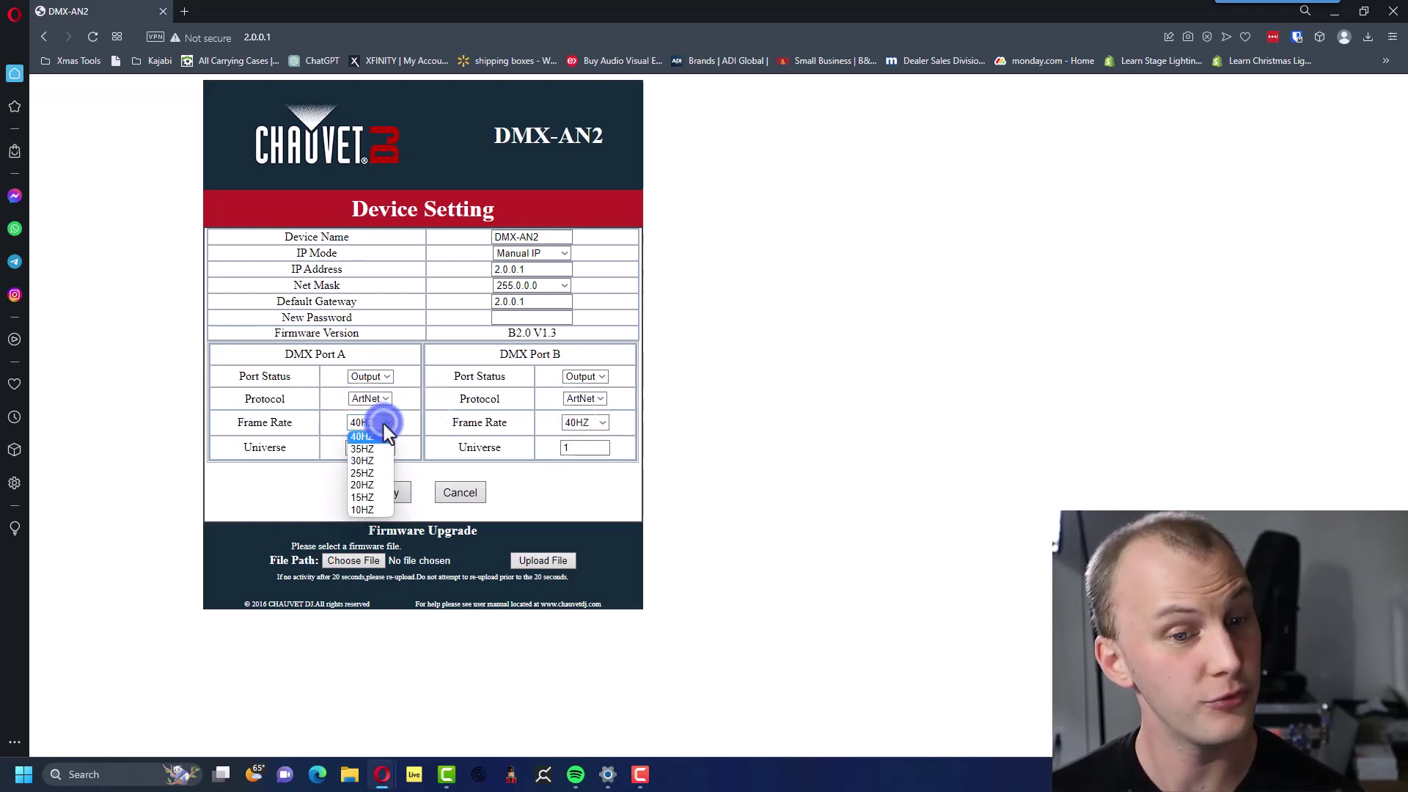
left_click(384, 424)
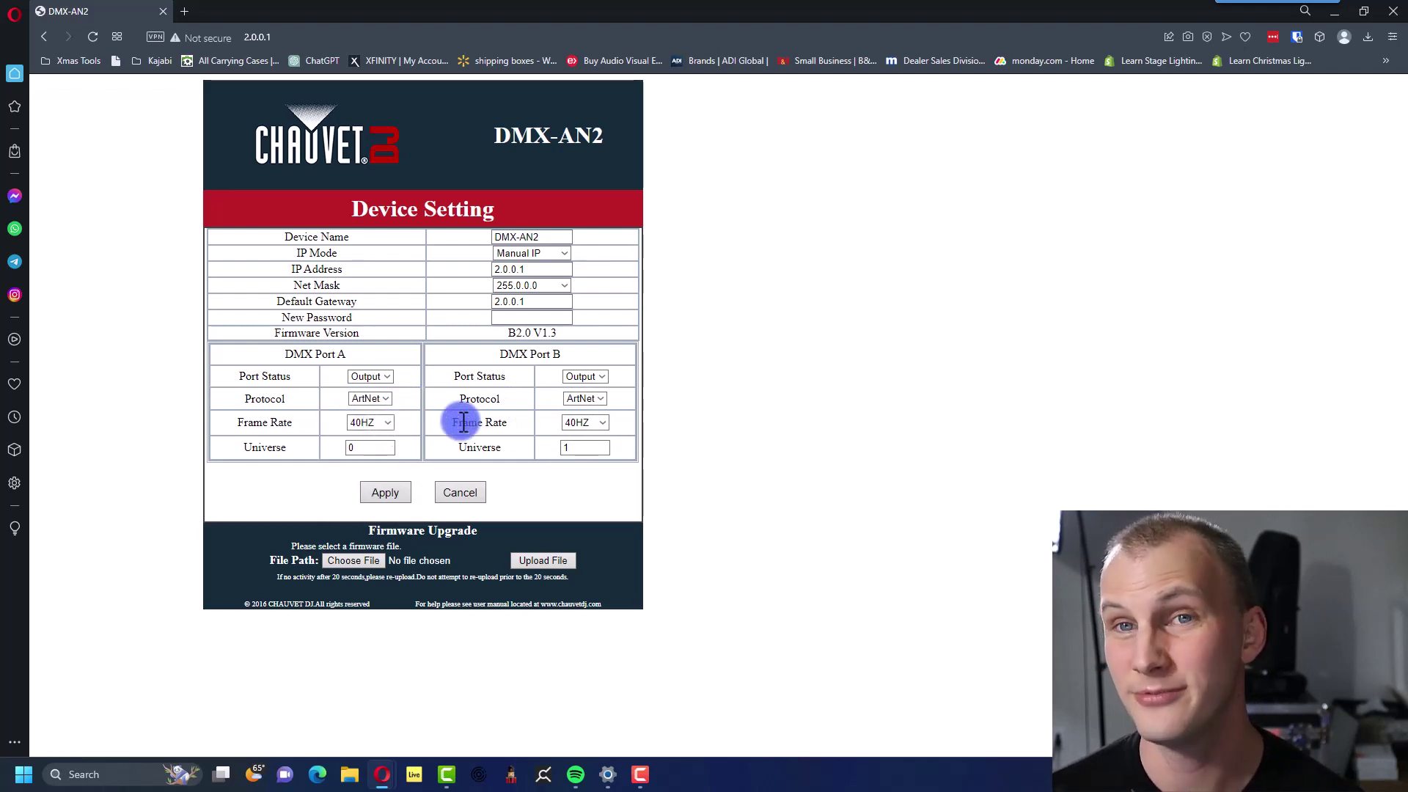
double_click(367, 447)
left_click(373, 447)
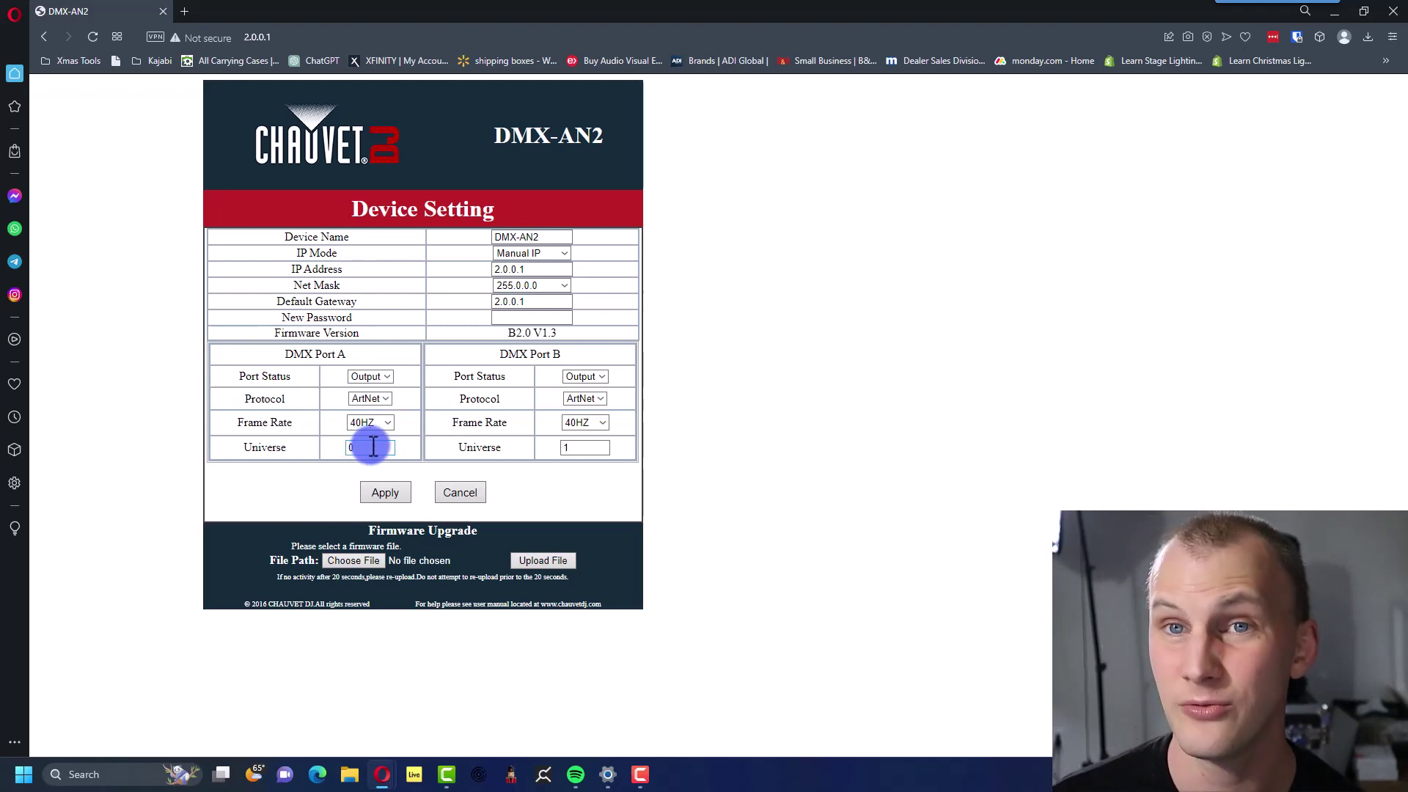
left_click(360, 419)
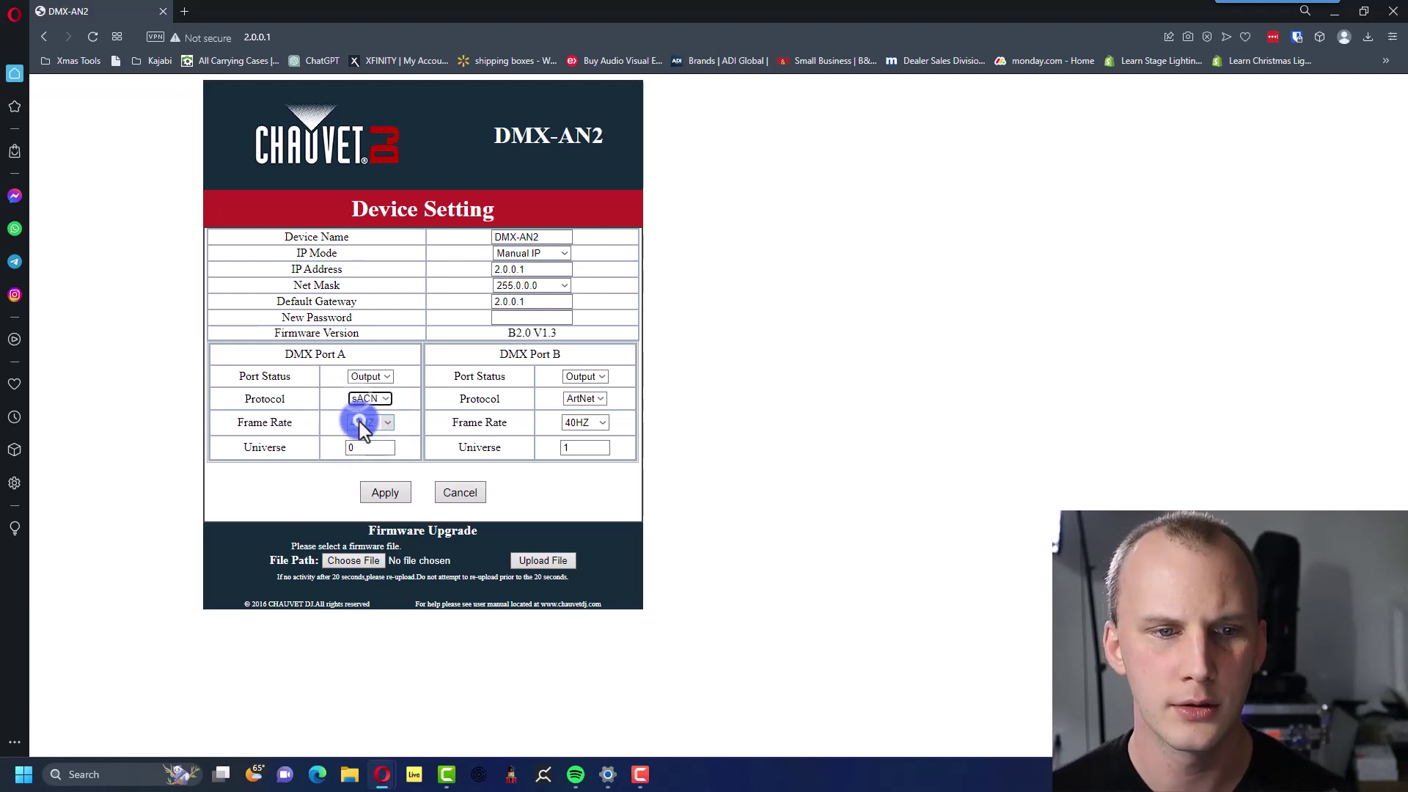
left_click(368, 406)
left_click(371, 415)
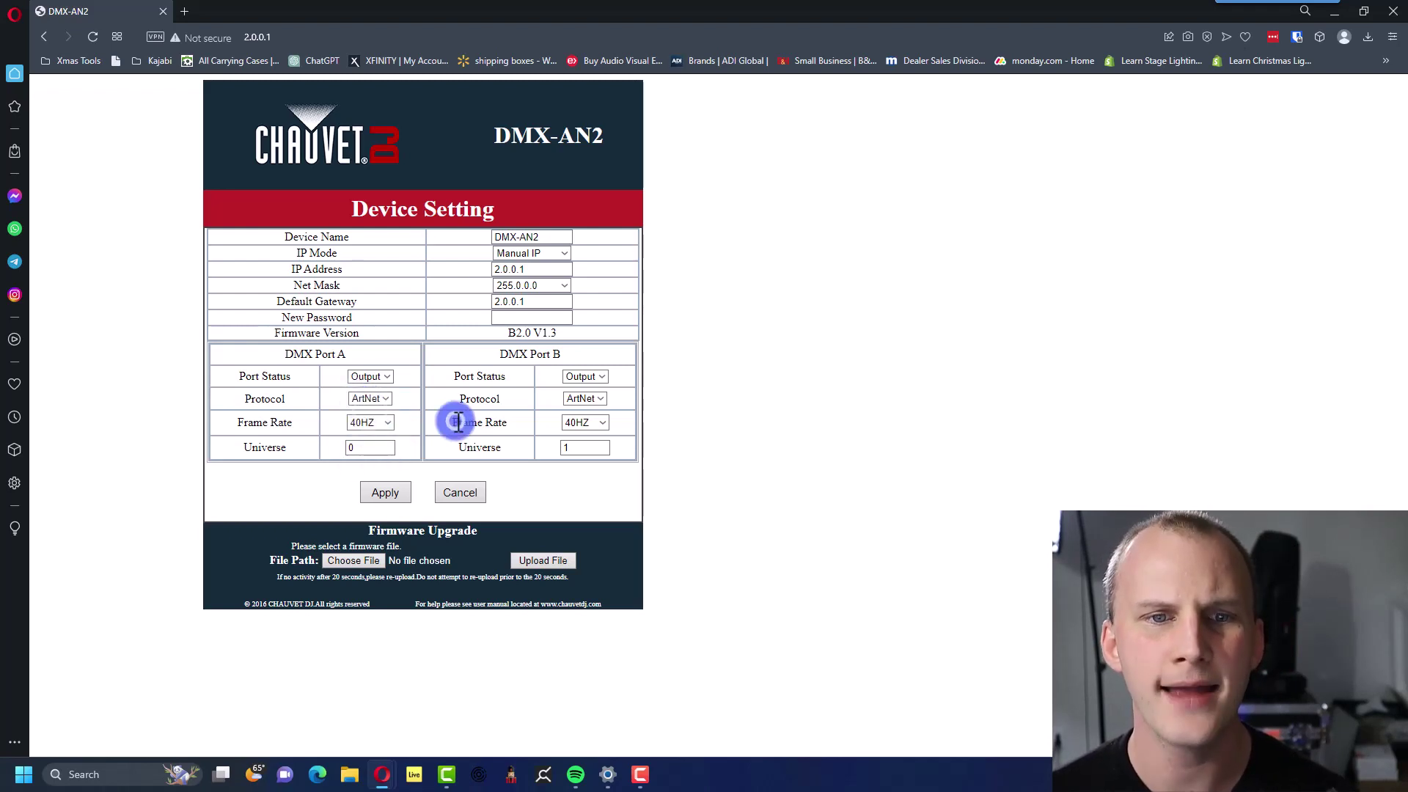
Apply IP address 2.0.0.3 and sign back in with the admin credentials.
left_click(531, 269)
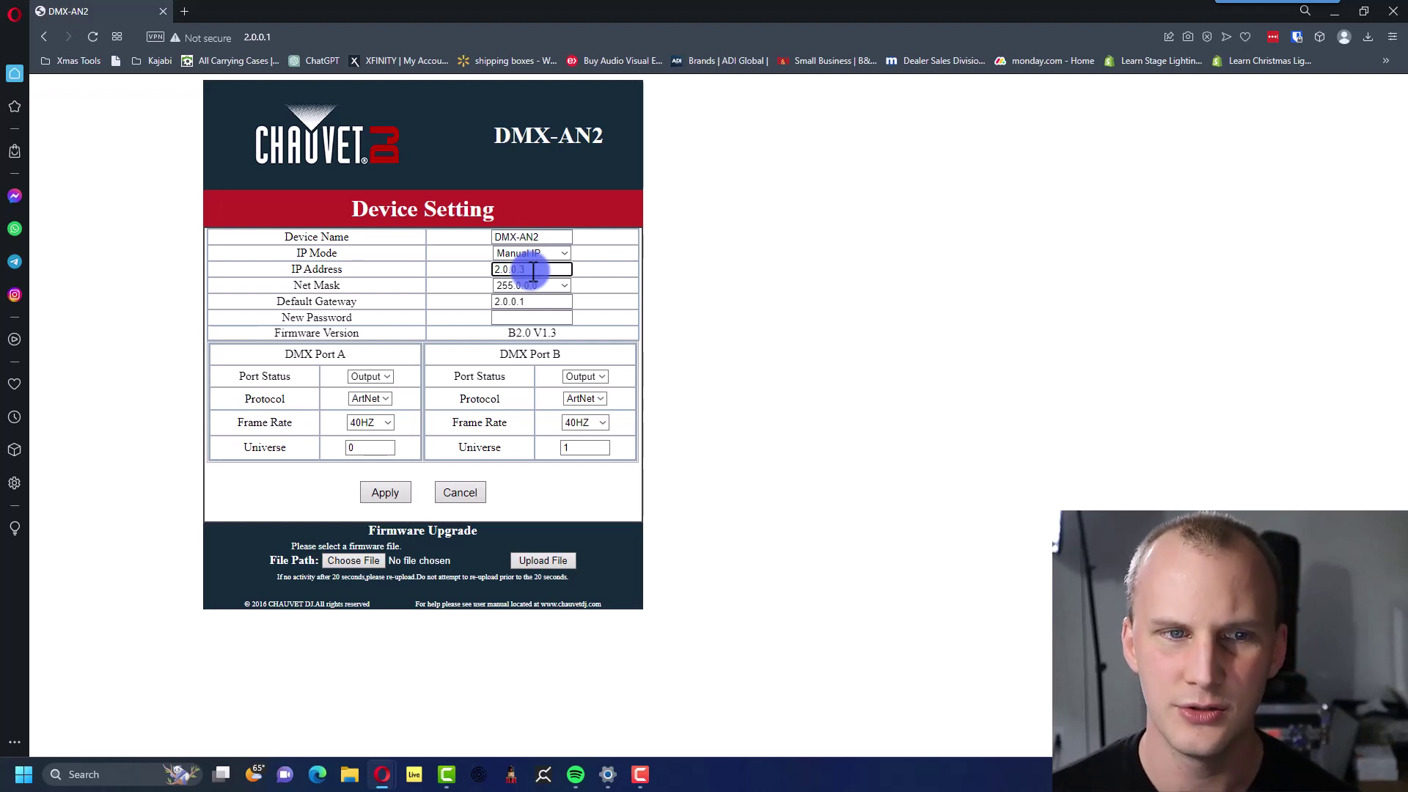
left_click(374, 488)
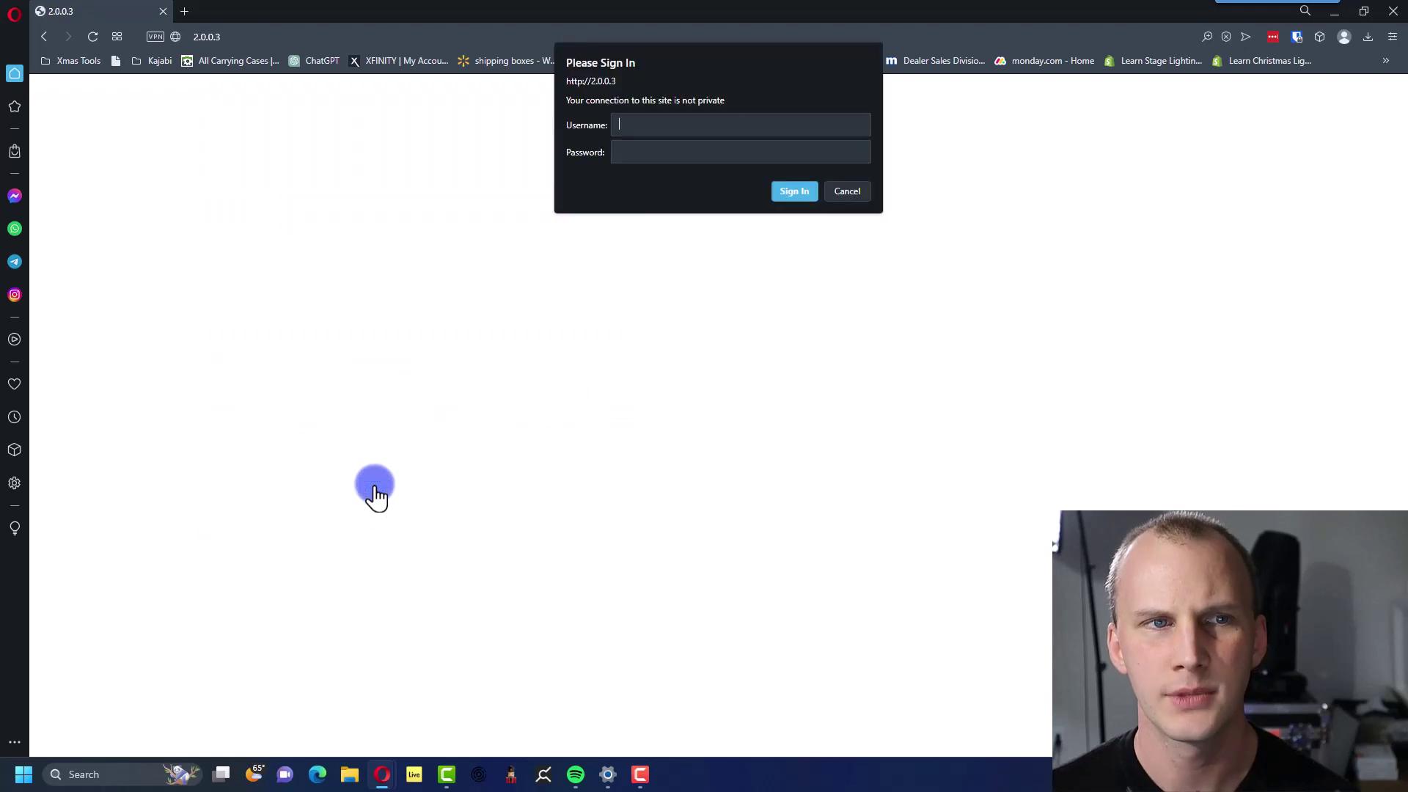
left_click(219, 36)
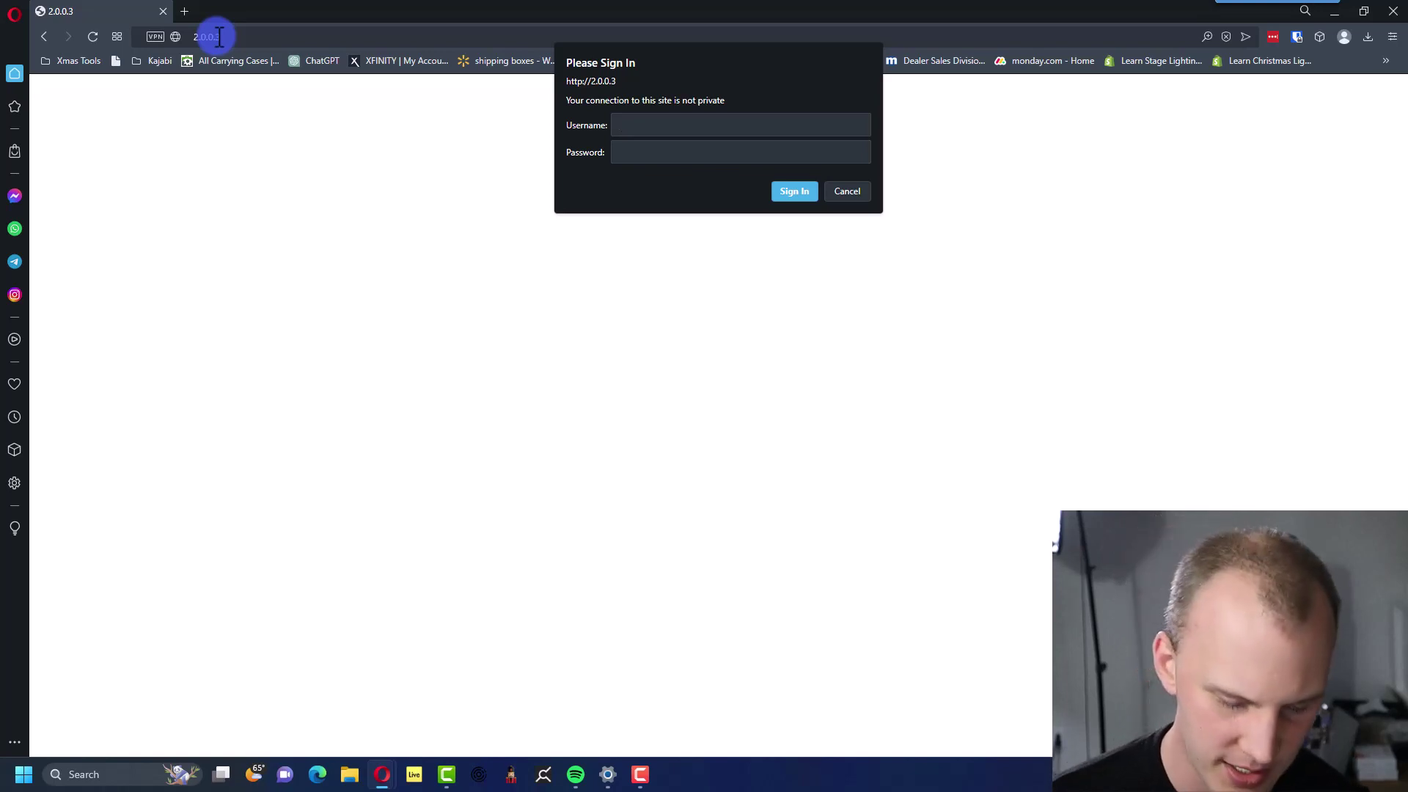
type("Admin")
key("Tab")
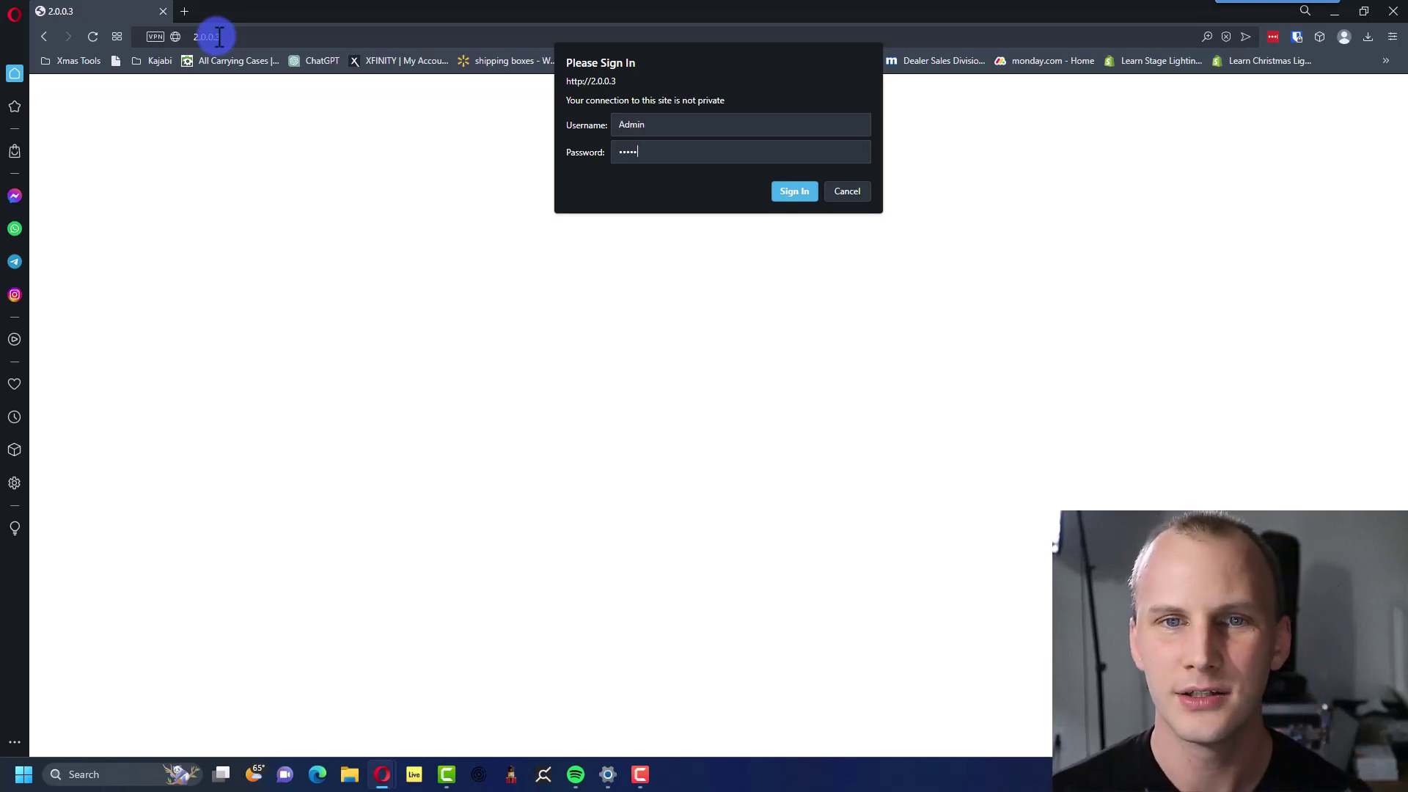
key("Return")
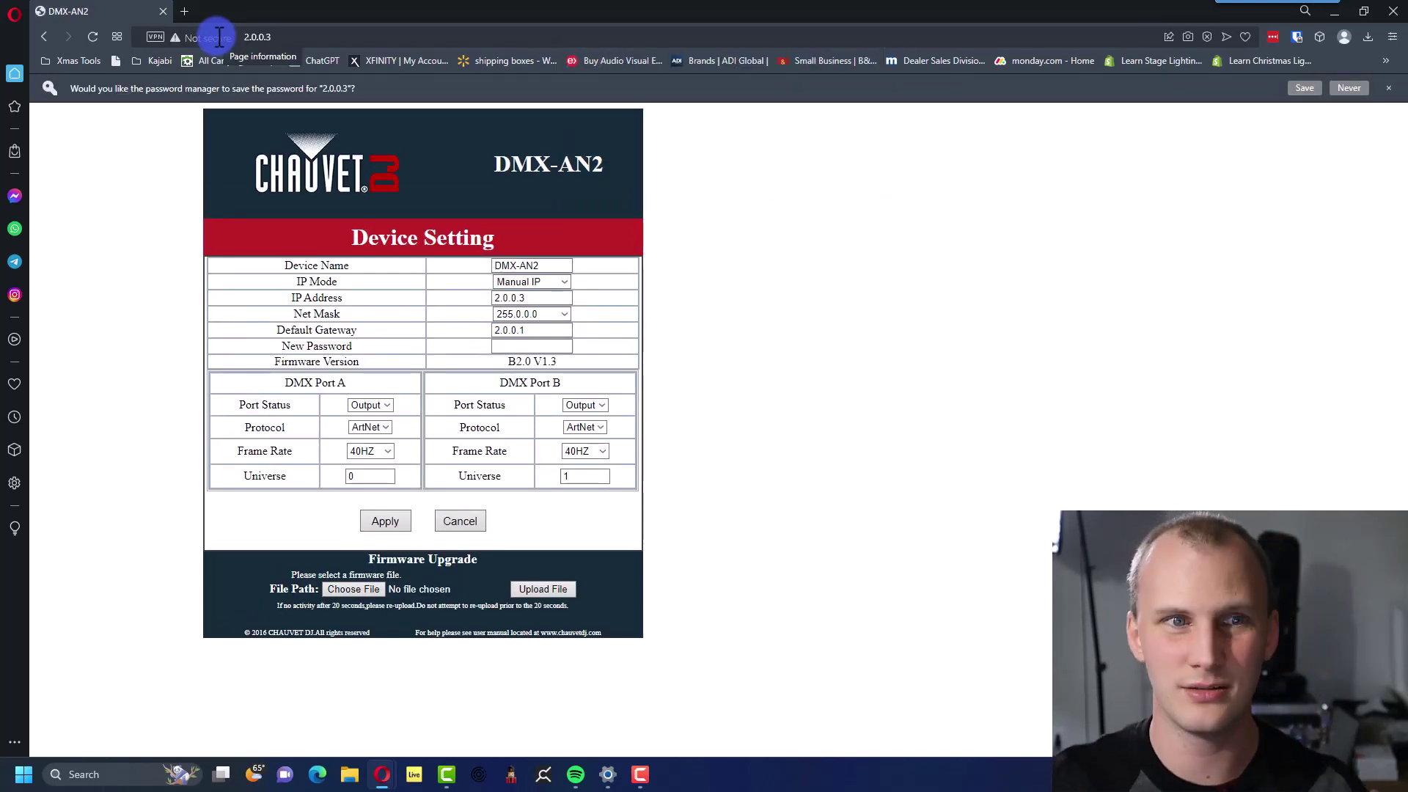
left_click(1363, 89)
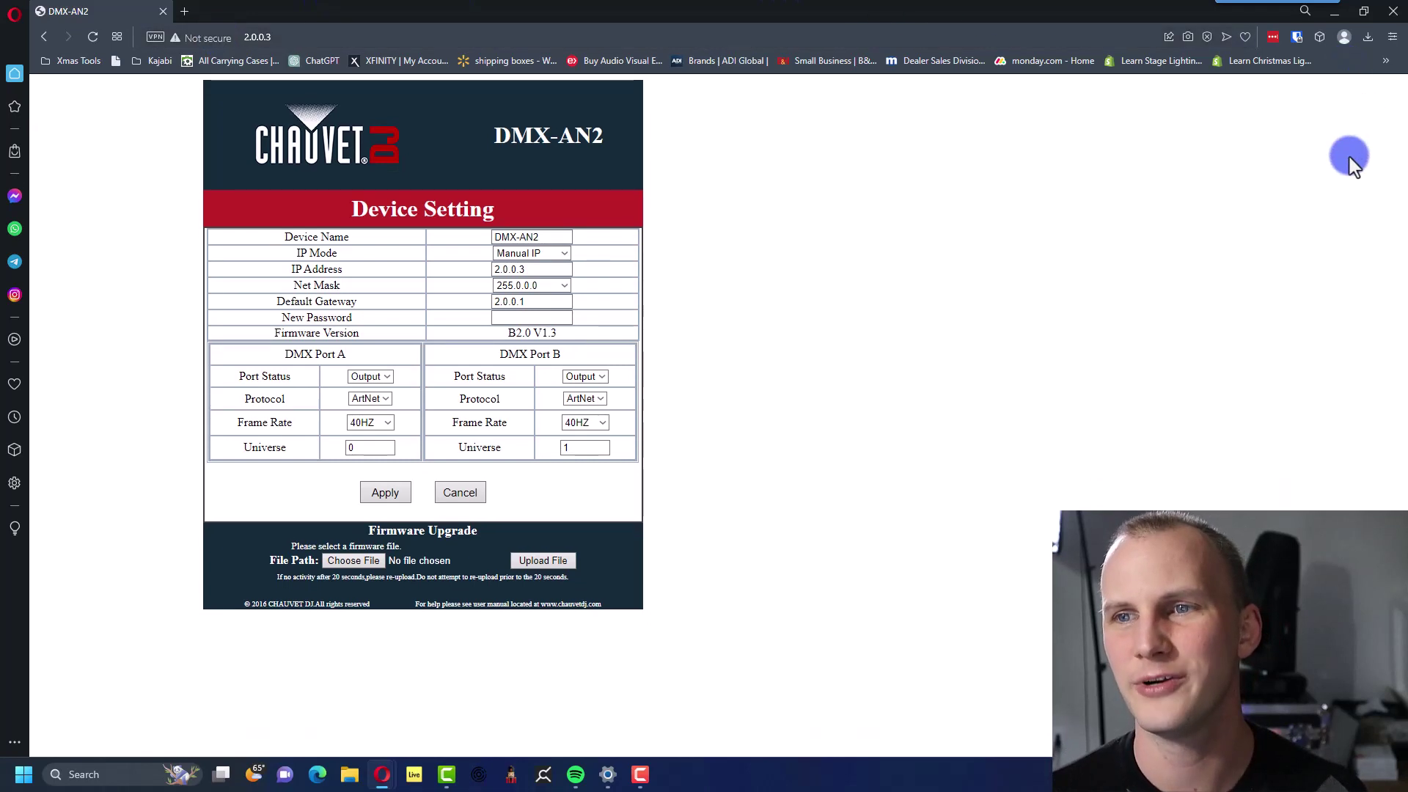